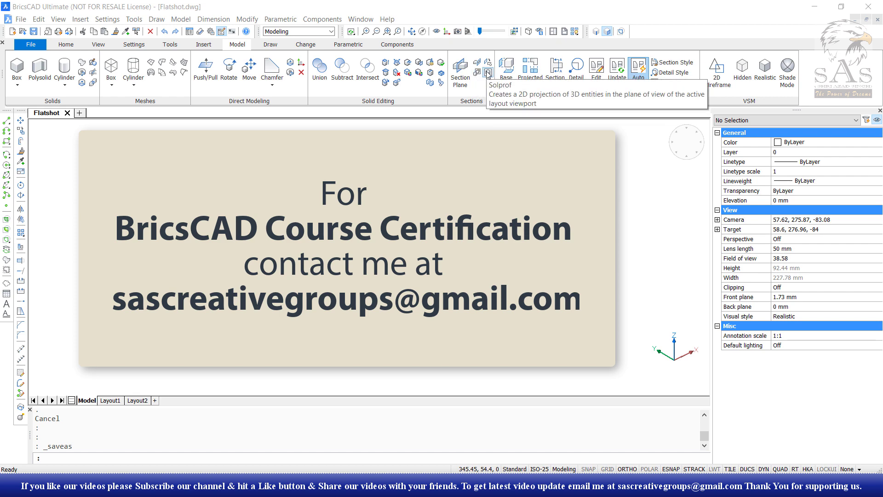
- Switch the part to the 2D Wireframe visual style and start Flatshot
click(488, 202)
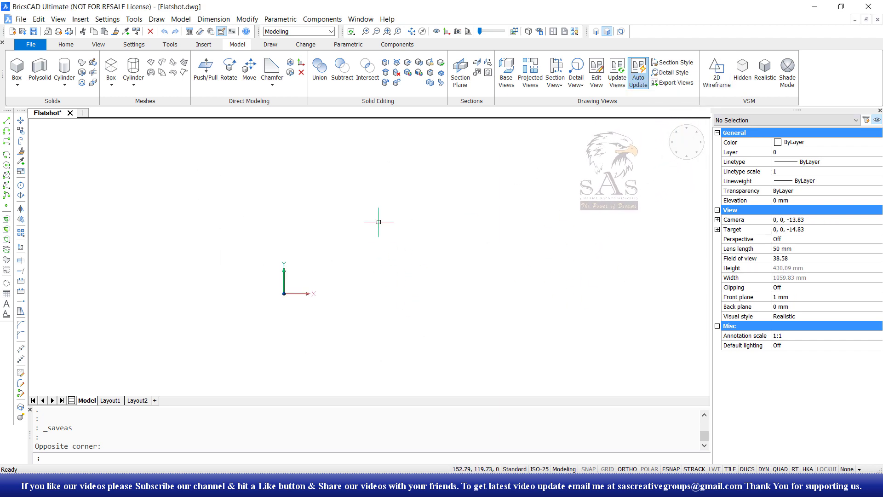
click(716, 74)
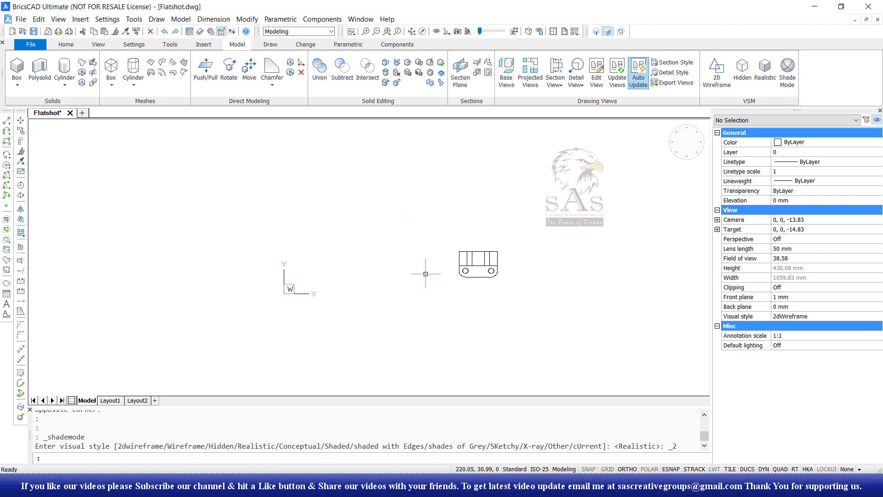
scroll(518, 266, up, 8)
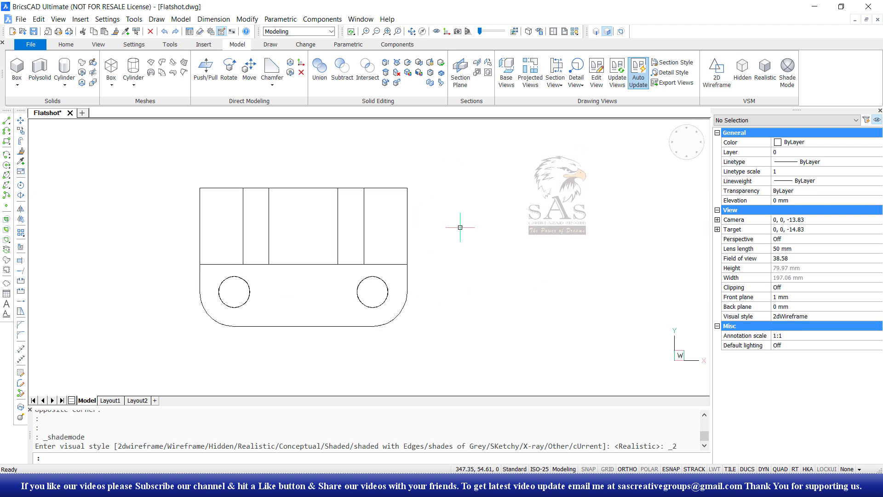
click(477, 72)
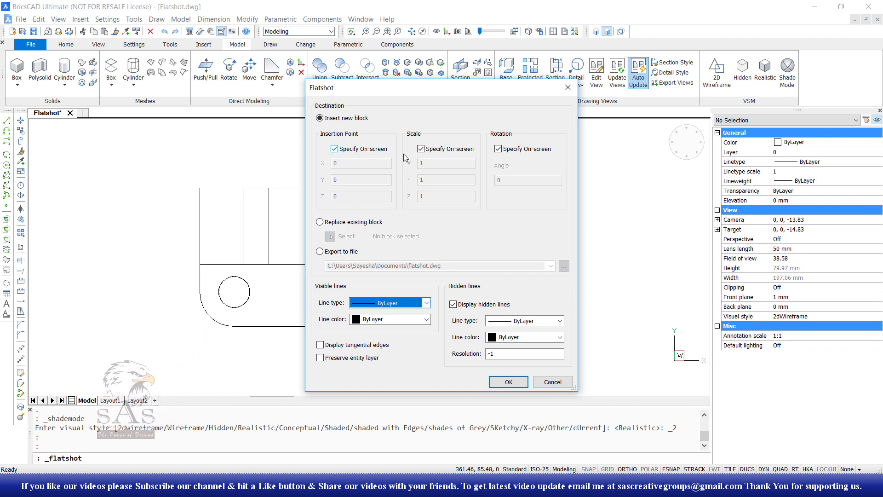
- Turn off on-screen scale and rotation and load the HIDDEN linetype for hidden lines
click(421, 149)
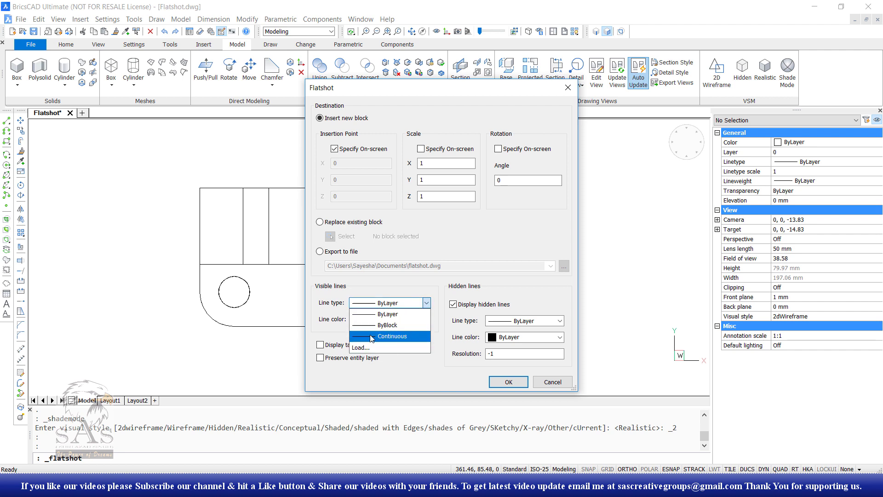
click(374, 314)
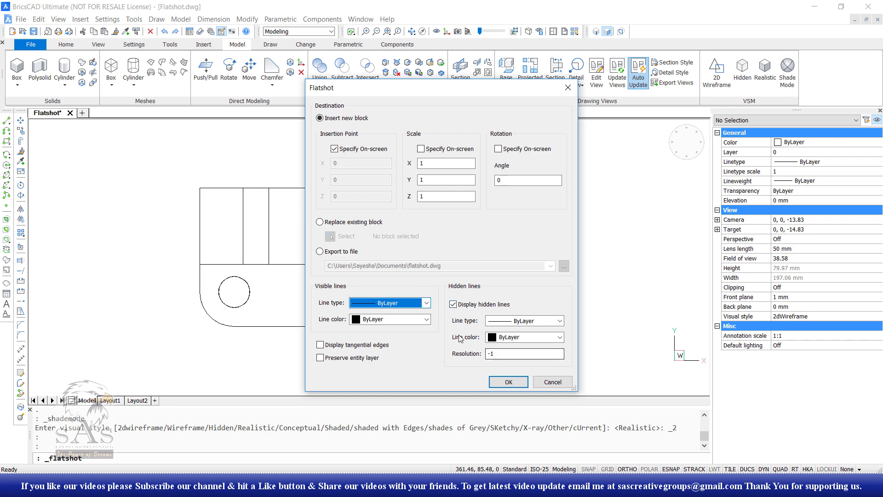
click(455, 321)
click(504, 366)
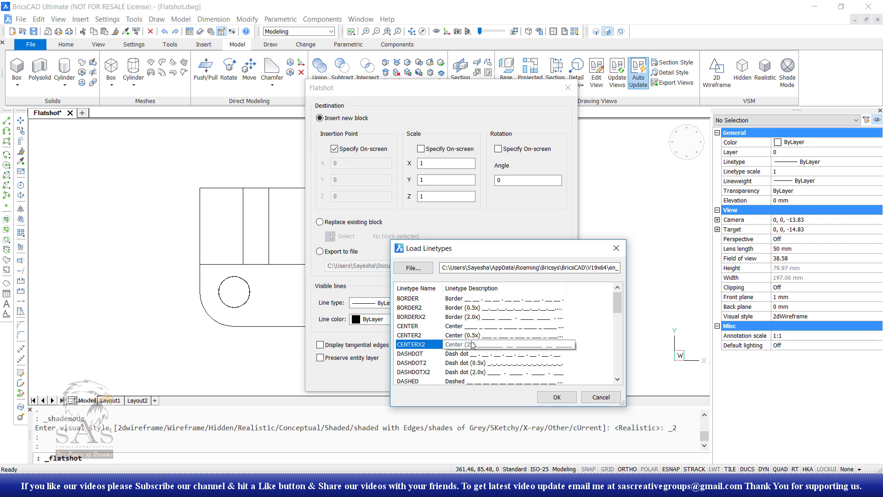
scroll(472, 341, down, 3)
click(472, 344)
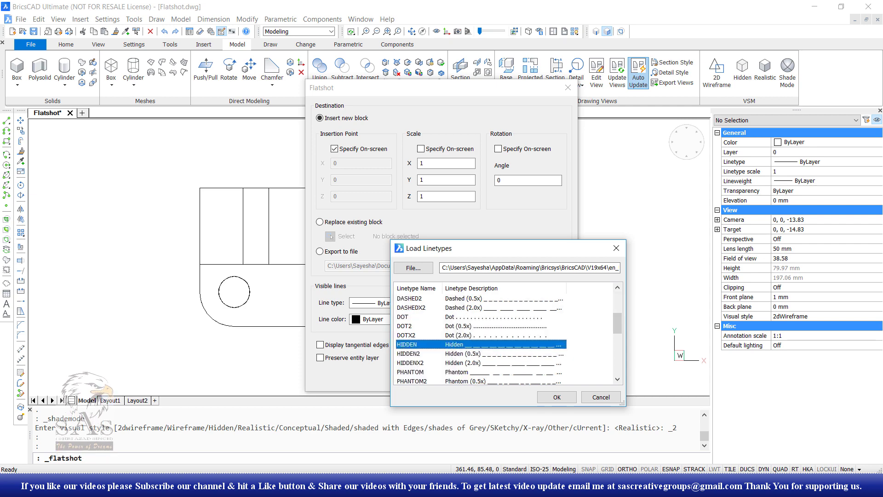
click(557, 397)
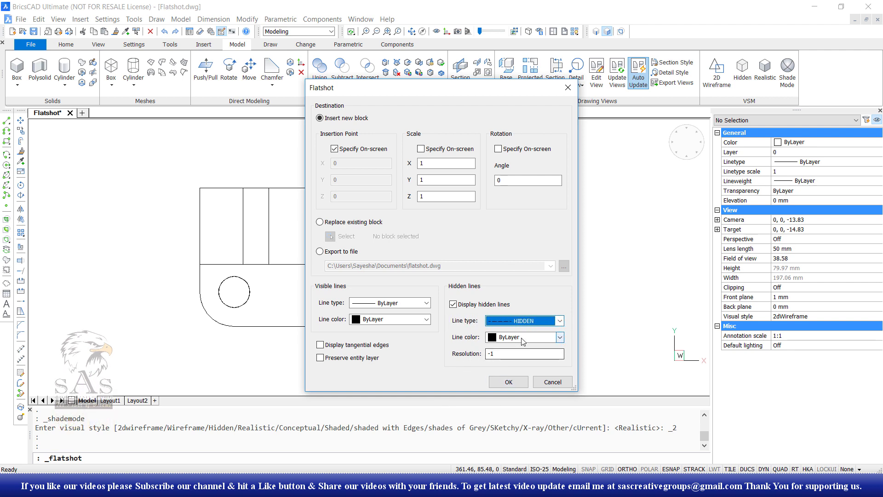
- Make the hidden lines Blue and accept the Flatshot settings
click(547, 337)
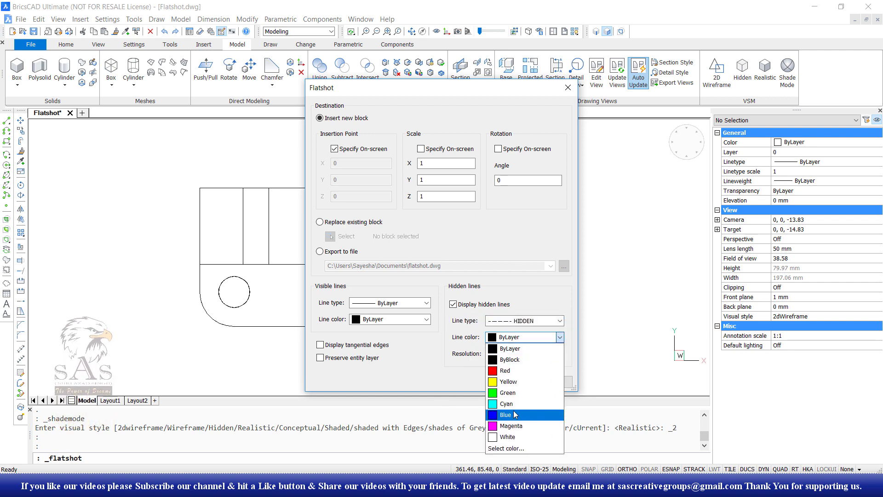
click(508, 414)
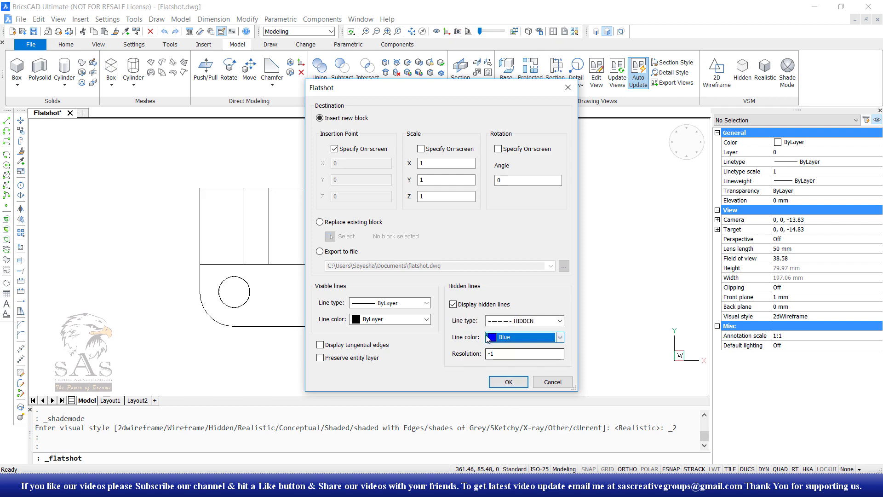
click(505, 381)
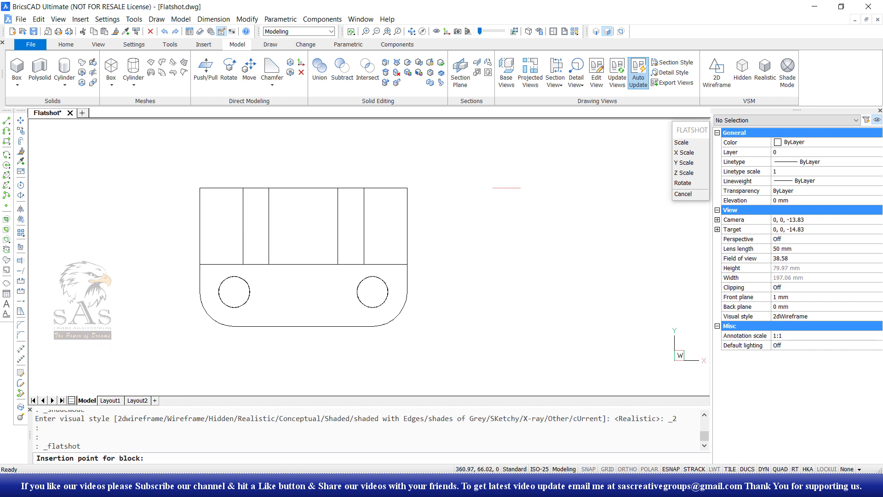
- Place the flattened top-view block, then orbit to an isometric angle
scroll(457, 184, down, 2)
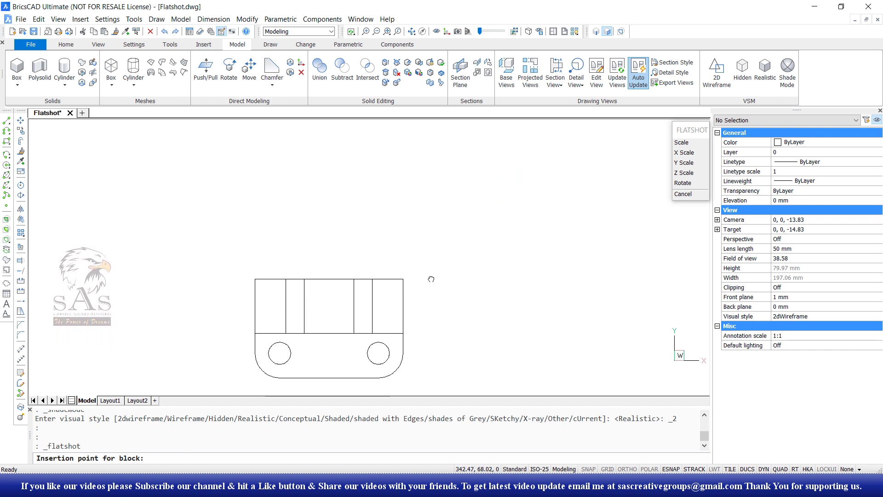
middle_drag(291, 158, 273, 196)
click(234, 130)
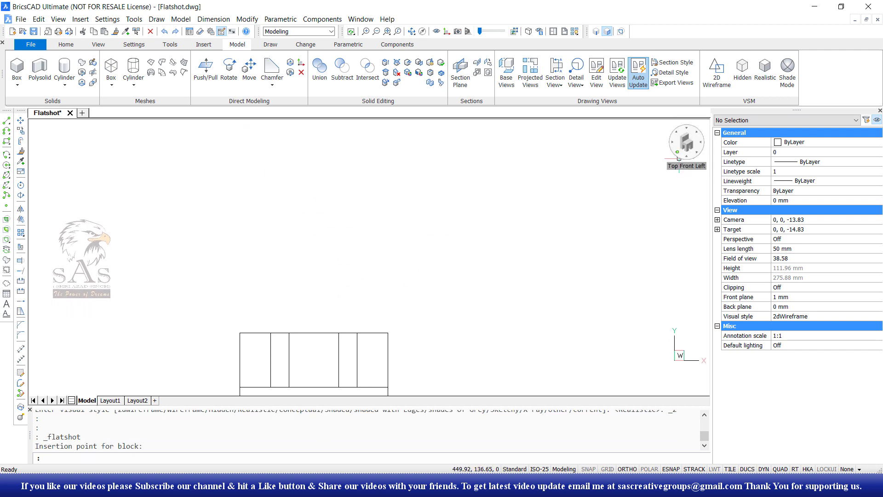
shift+middle_drag(598, 299, 674, 348)
scroll(448, 169, up, 1)
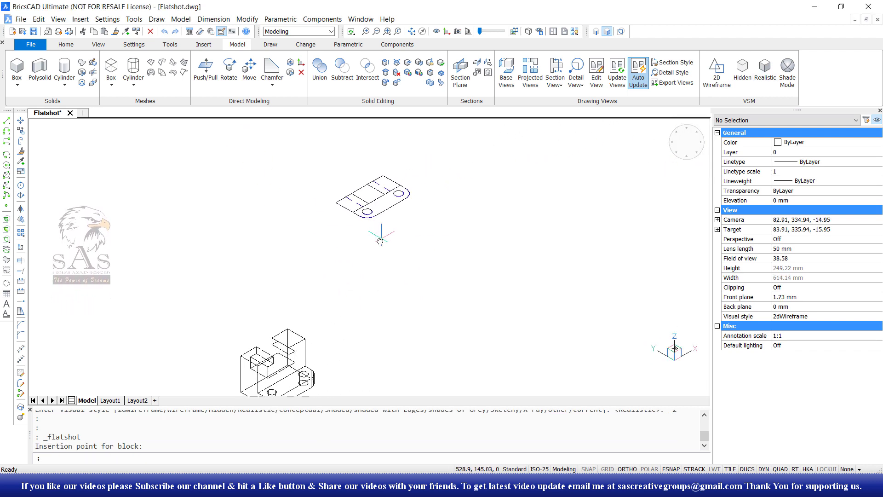
scroll(448, 169, up, 1)
scroll(448, 169, up, 1)
scroll(449, 169, up, 1)
scroll(396, 244, down, 4)
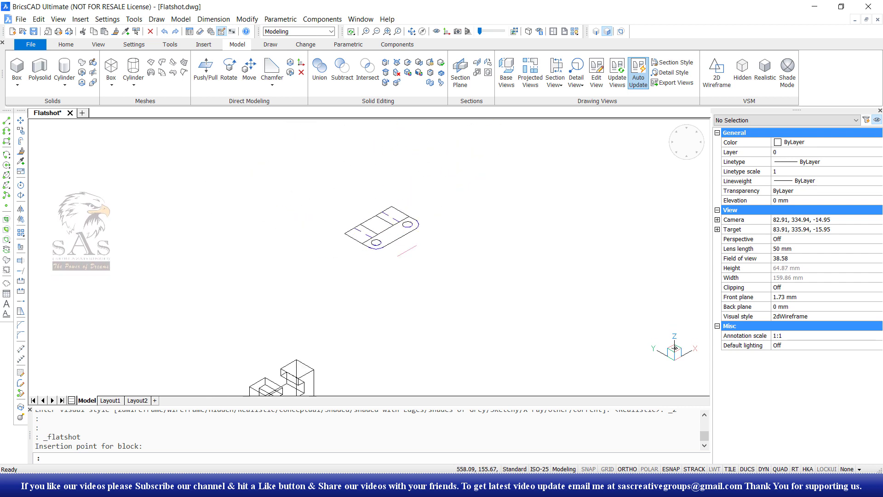
- Move the flattened block above-left of the 3D part with M
click(437, 192)
click(325, 271)
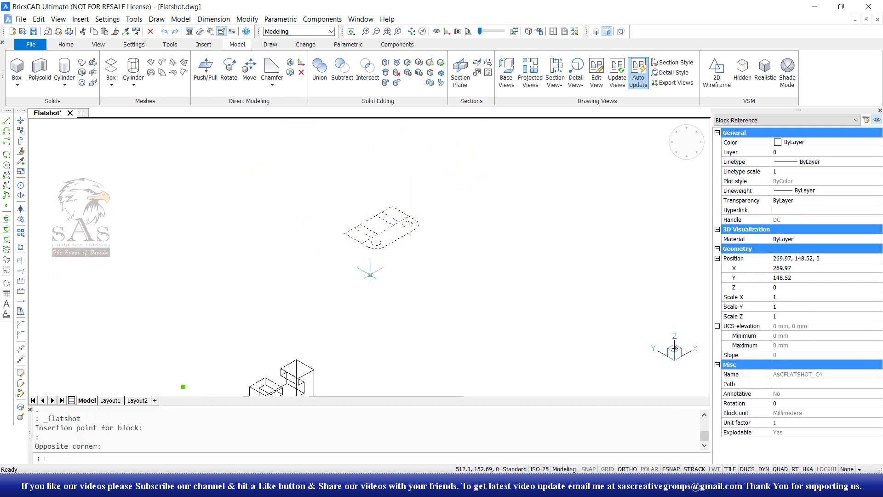
text(m)
key(Return)
click(376, 248)
click(322, 299)
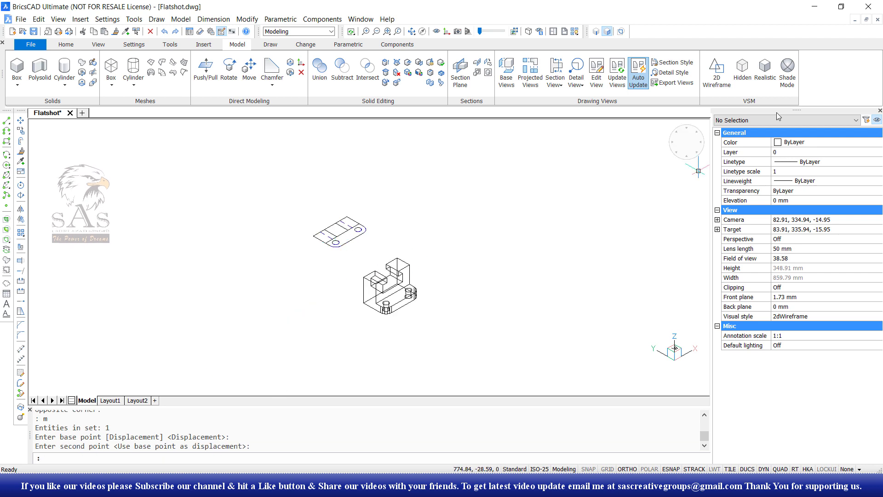
- Return to the top view, explode the flattened block and delete the lower-left dashed arc
click(687, 142)
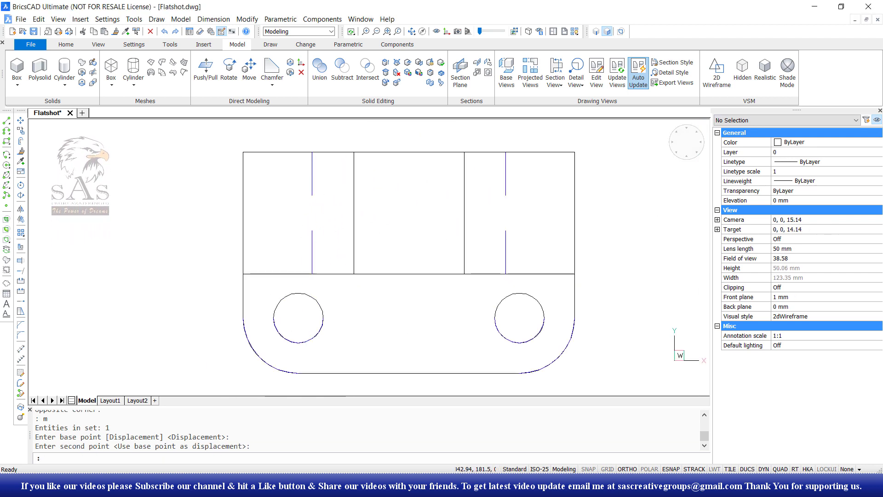
scroll(237, 244, up, 3)
scroll(320, 303, down, 3)
scroll(370, 291, down, 3)
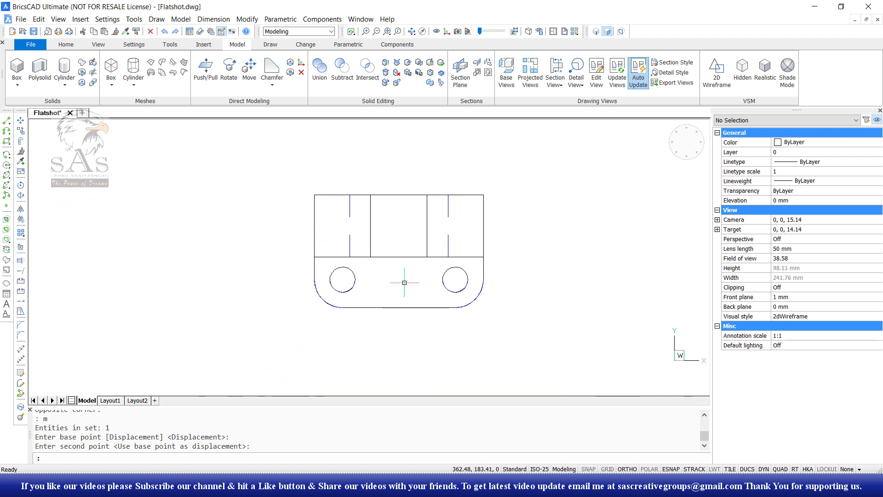
scroll(404, 282, down, 2)
scroll(450, 286, up, 3)
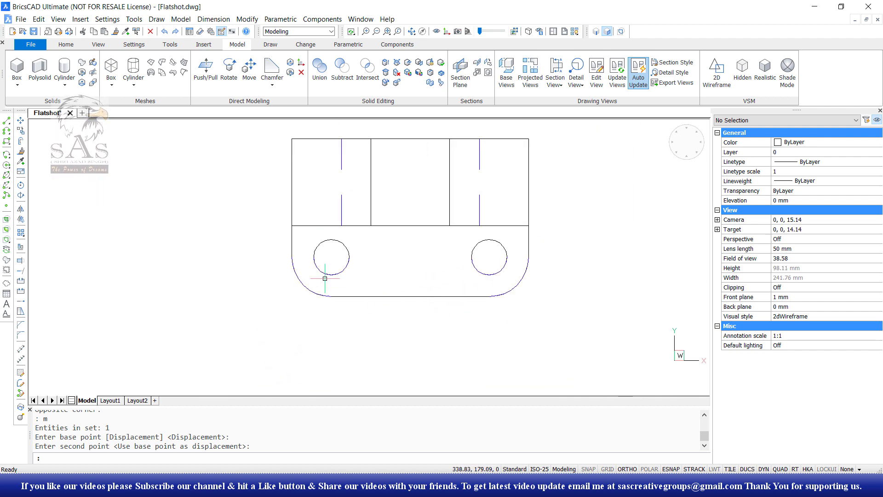
scroll(325, 278, up, 3)
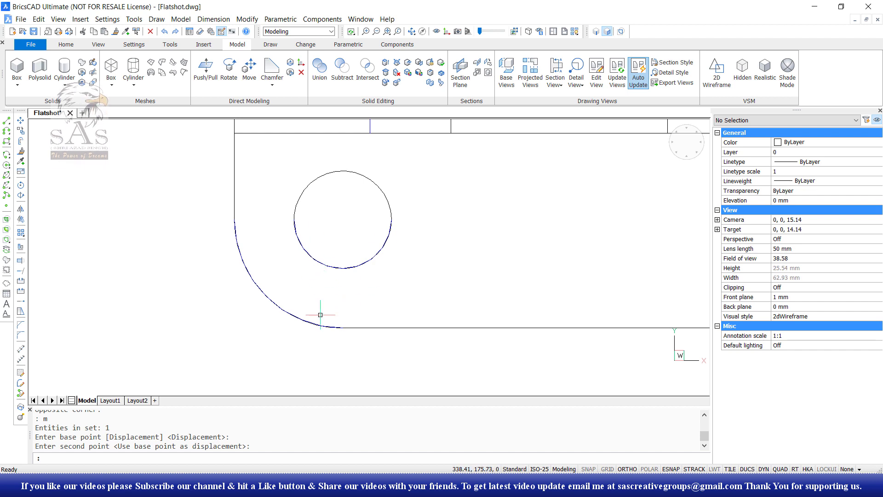
scroll(321, 315, down, 3)
text(x)
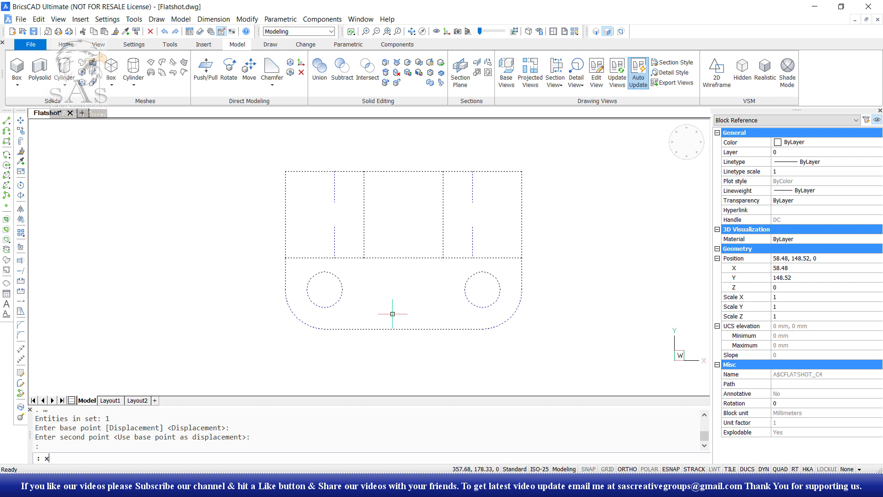
key(Return)
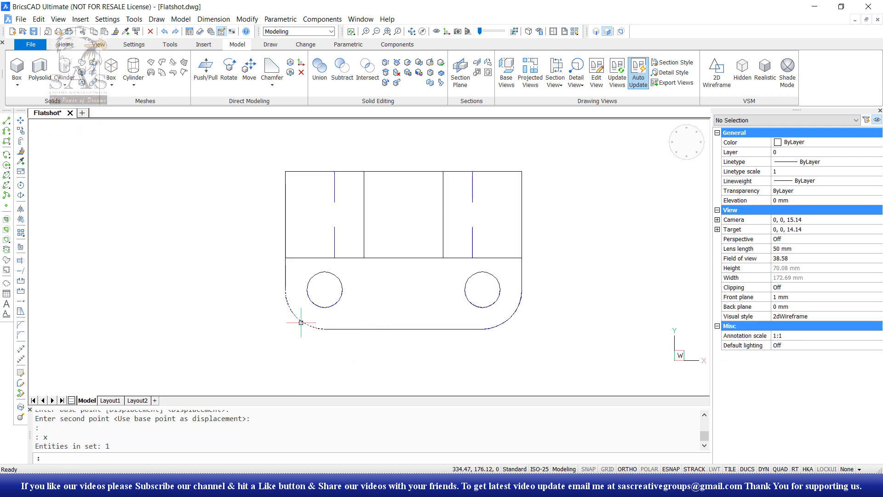
click(301, 322)
key(Delete)
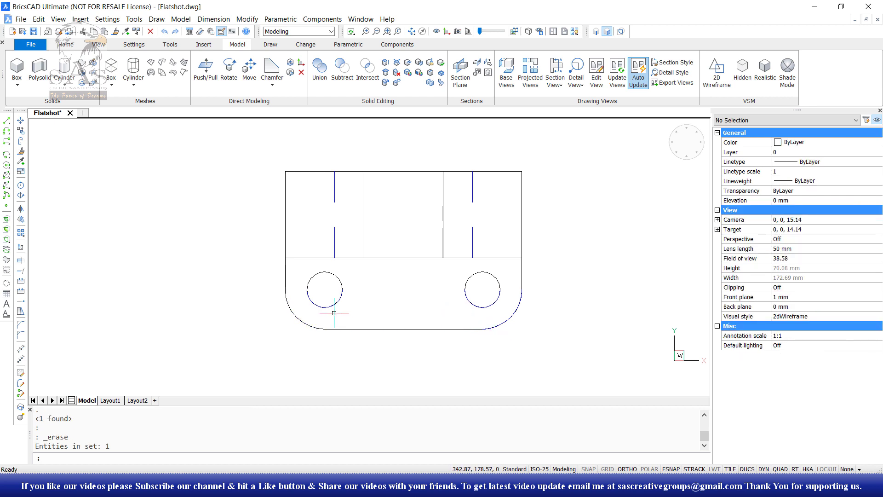
- Delete the dashed arc lying beneath the hole circle
scroll(325, 307, up, 5)
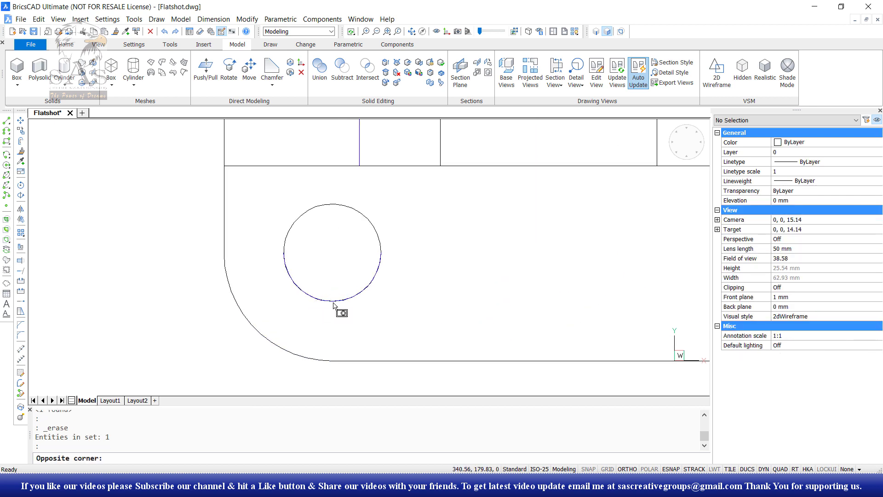
click(330, 302)
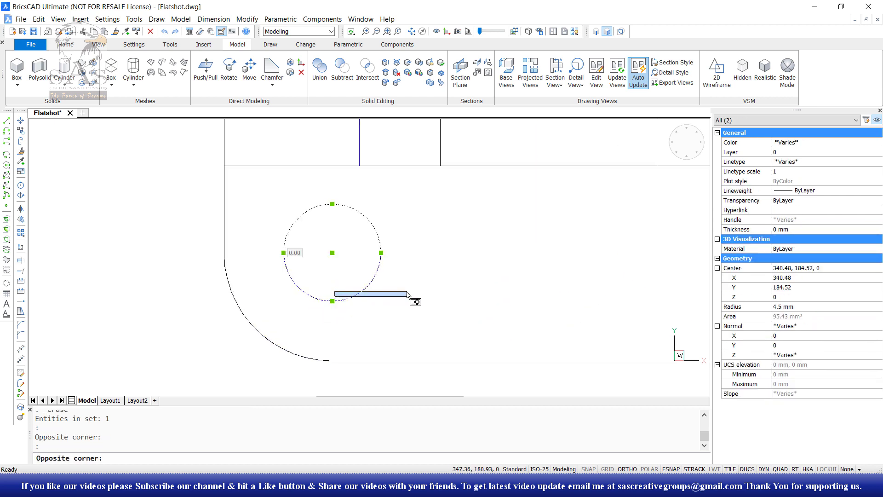
key(Escape)
click(297, 285)
key(Delete)
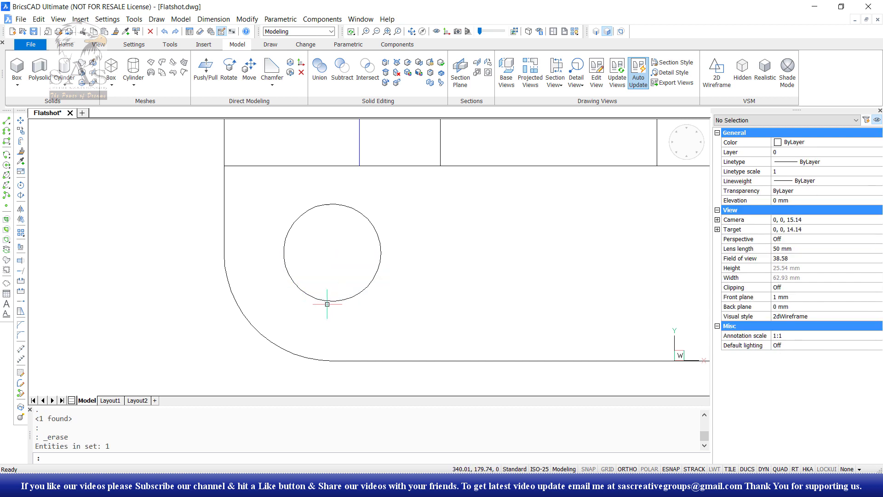
scroll(358, 314, down, 5)
scroll(433, 308, up, 5)
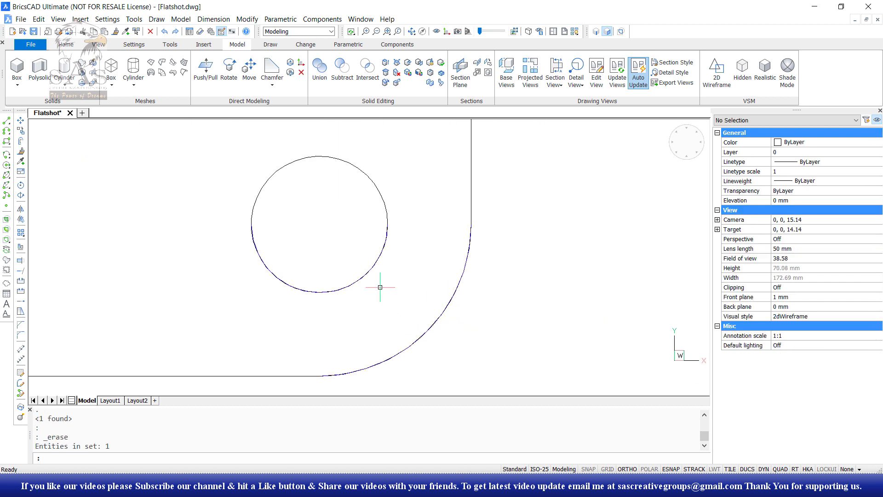
- Check the properties of the hole circle and the rounded corner arc
click(373, 261)
key(Escape)
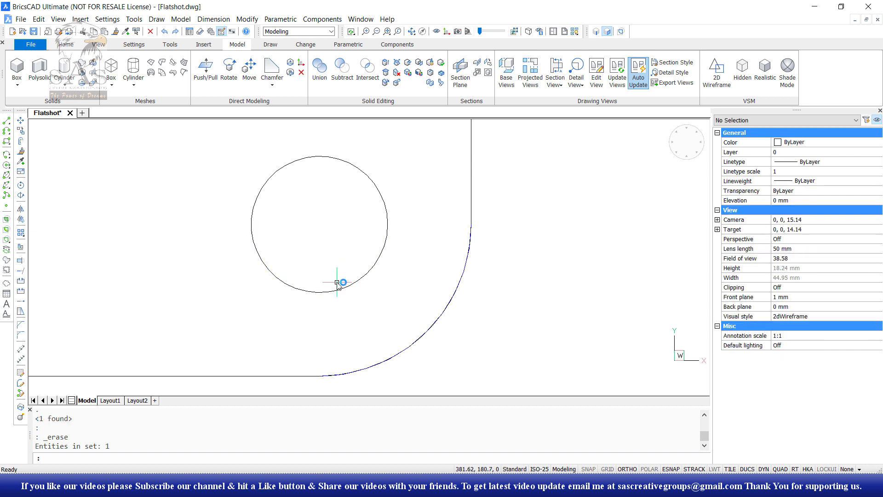
click(441, 320)
key(Escape)
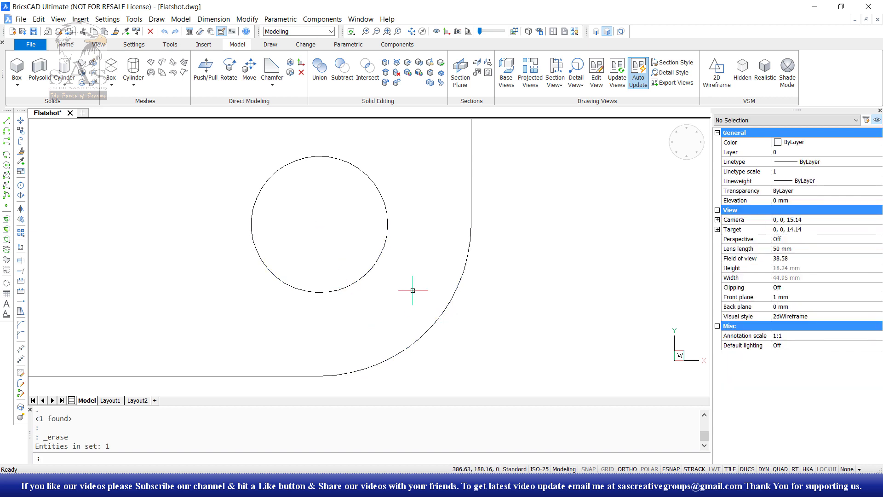
scroll(410, 292, down, 5)
scroll(403, 285, up, 5)
scroll(374, 280, down, 4)
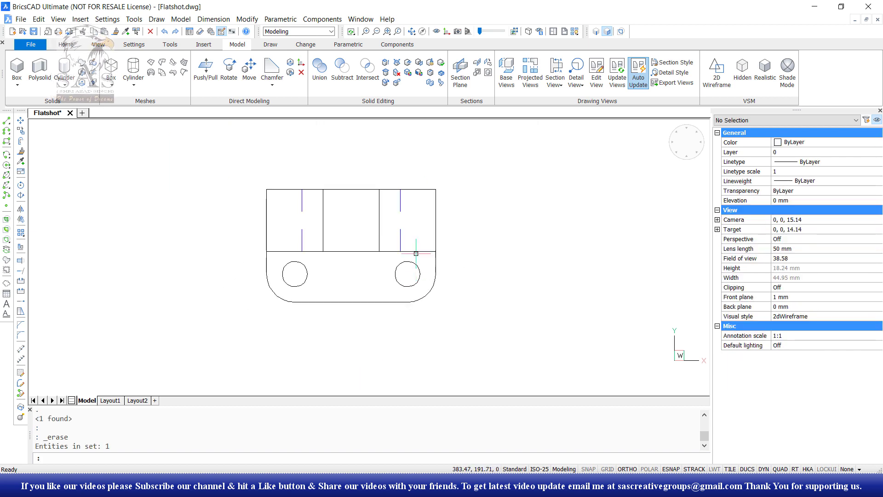
- Set the right blue hidden line's linetype scale to 0.1
click(398, 235)
click(742, 171)
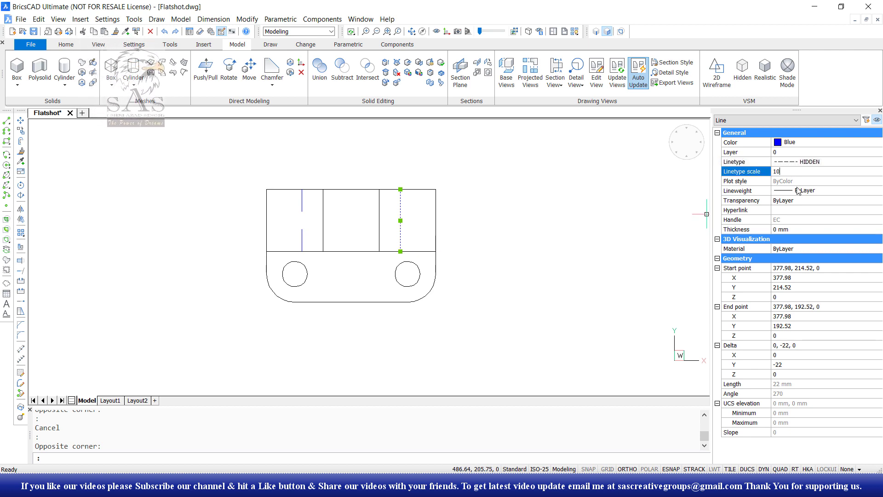
text(0.1)
key(Return)
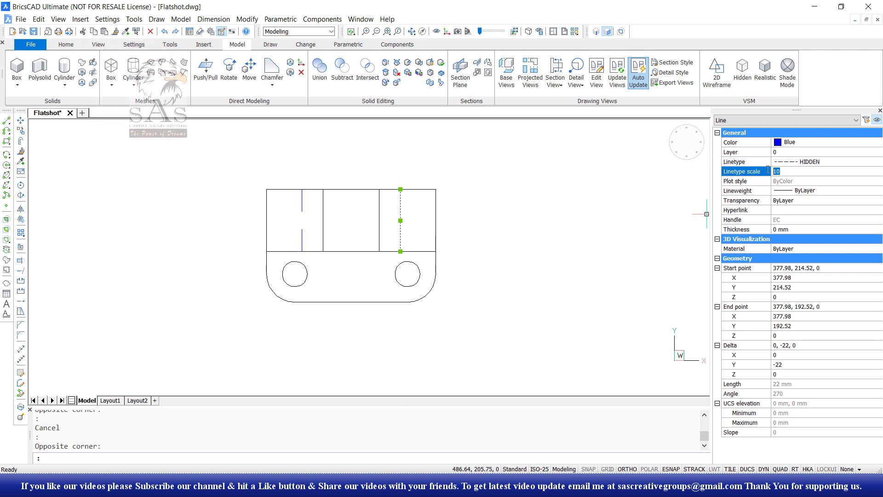
scroll(377, 216, up, 4)
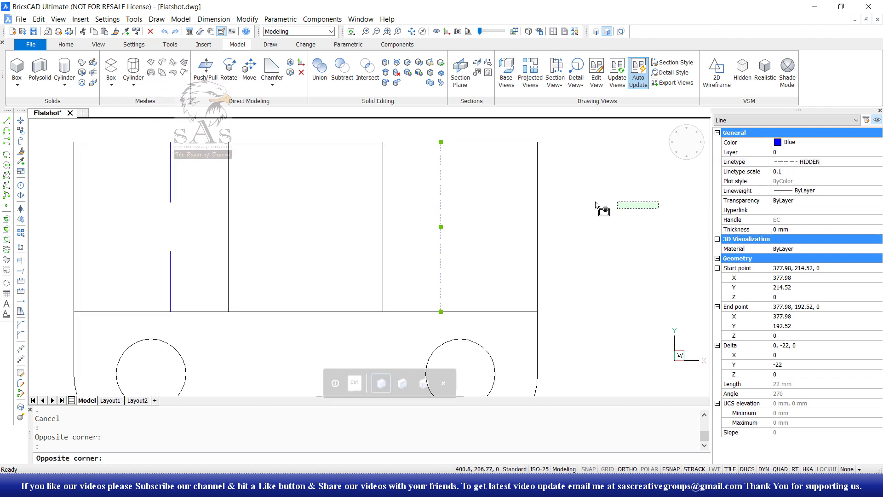
key(Escape)
scroll(405, 222, down, 2)
- Set the left blue hidden line's linetype scale to 0.1
click(253, 204)
click(230, 215)
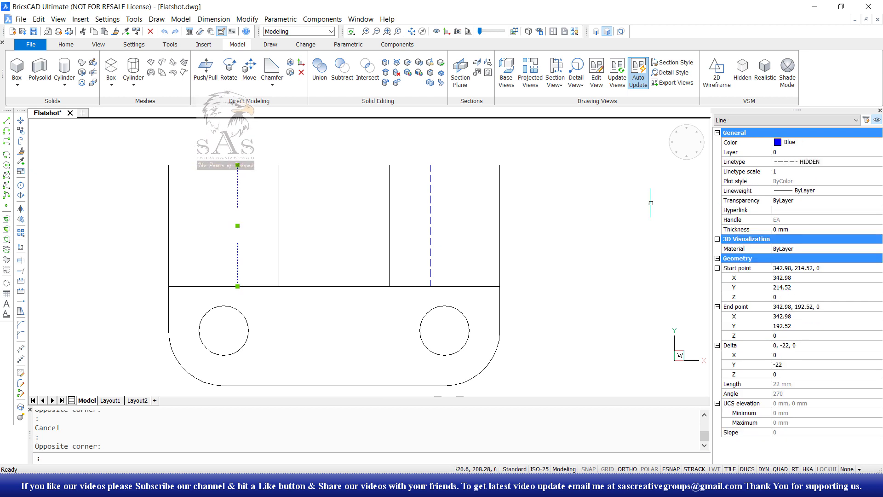
click(793, 172)
text(0.1)
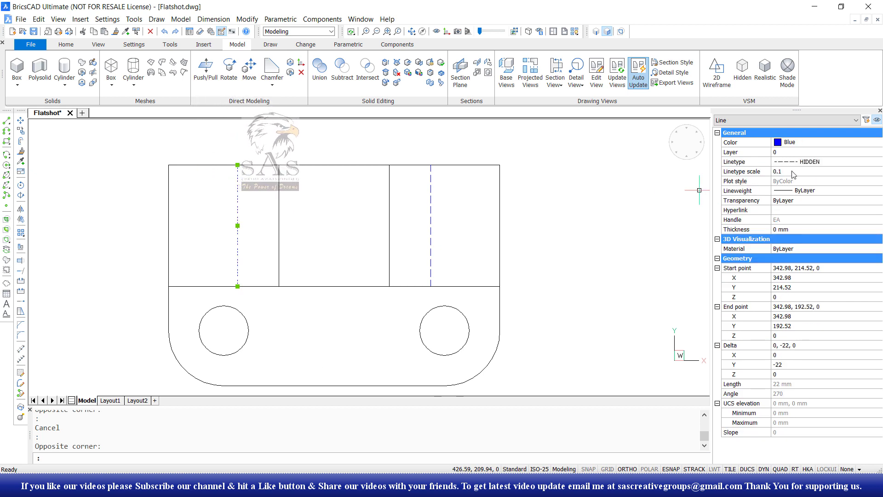
key(Escape)
scroll(414, 207, down, 3)
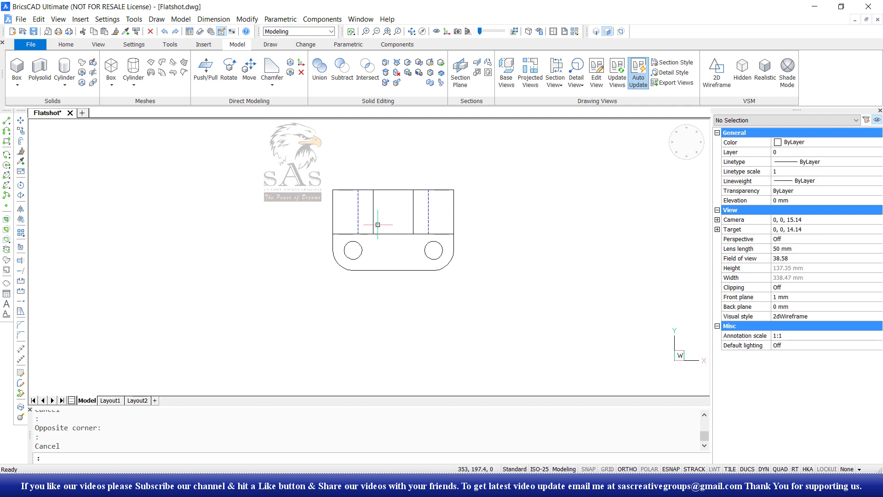
scroll(382, 253, down, 5)
scroll(390, 255, up, 7)
scroll(391, 253, down, 3)
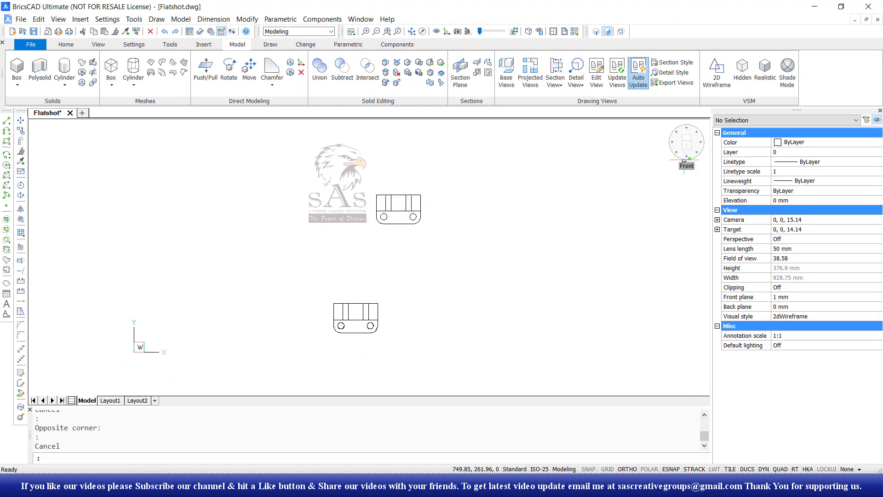
- Flatshot the Front view, place the block, and select it in Top Front Left isometric
click(684, 159)
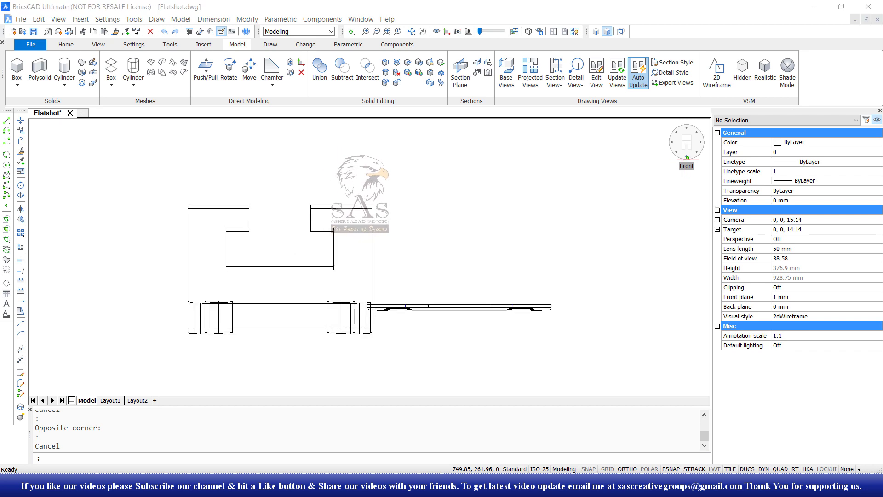
scroll(535, 232, down, 2)
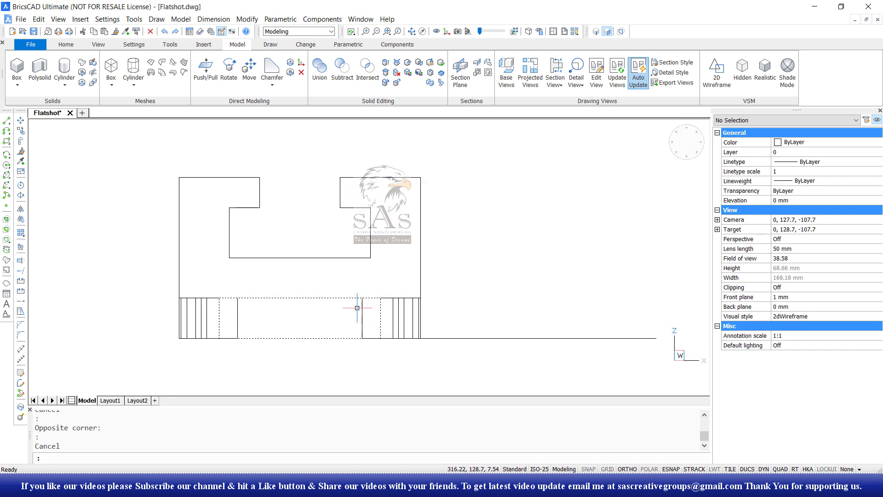
click(477, 73)
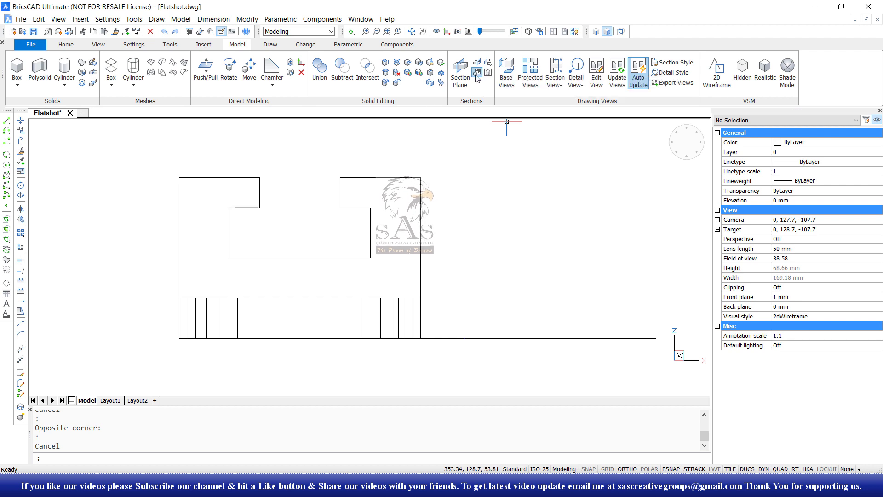
click(509, 381)
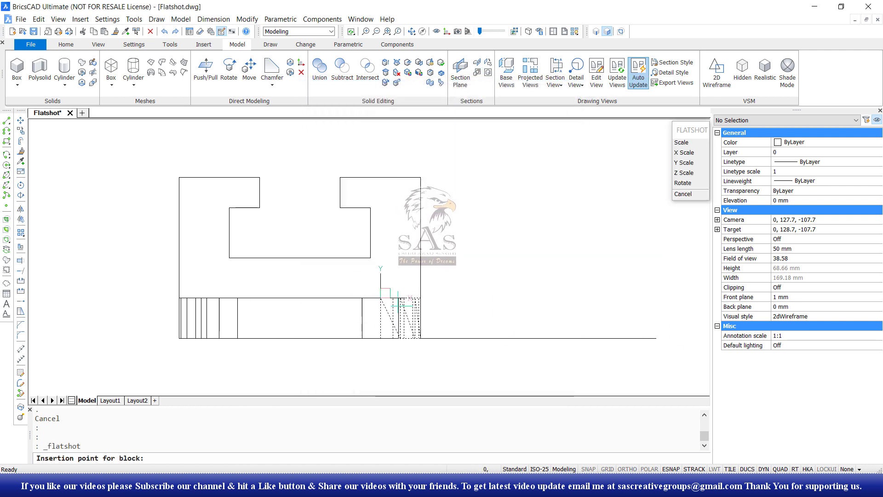
middle_drag(503, 338, 296, 301)
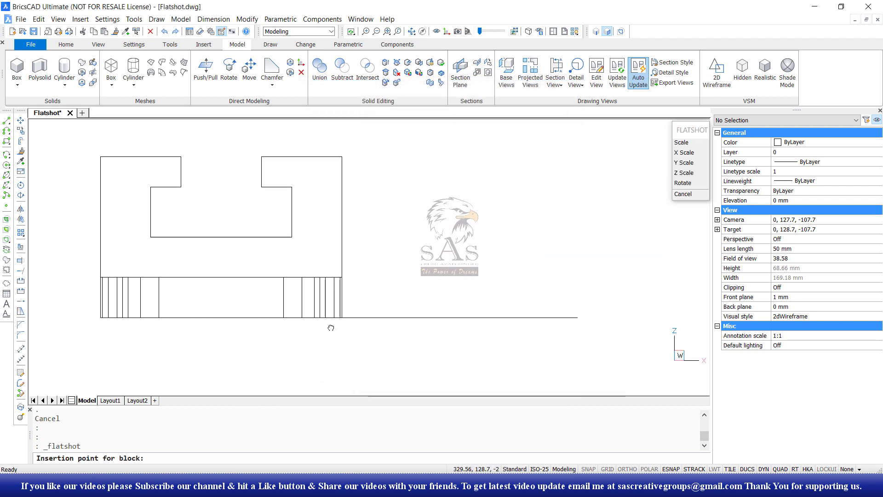
click(296, 301)
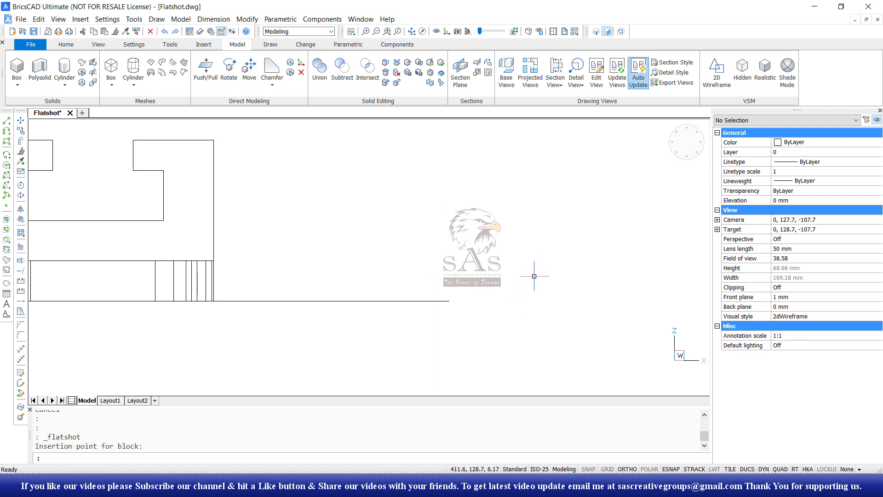
click(679, 157)
drag(436, 205, 538, 138)
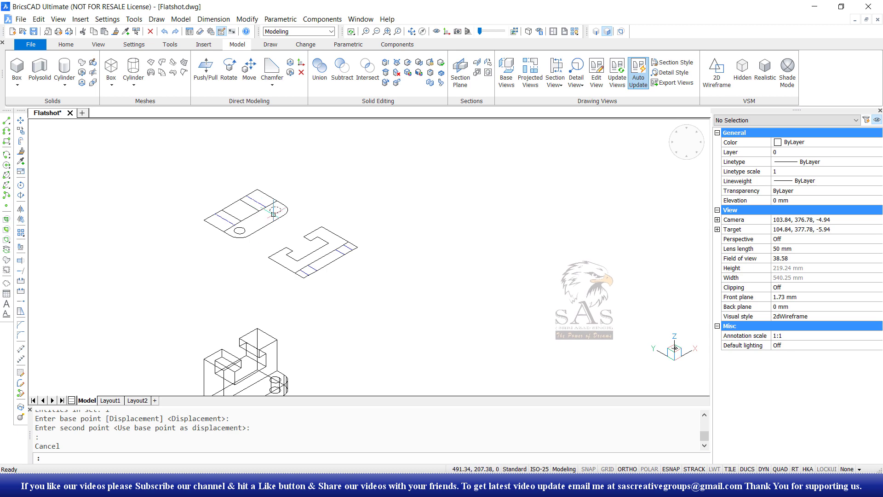
- Return to the Top plan view and centre the front flatshot profile
scroll(260, 198, up, 3)
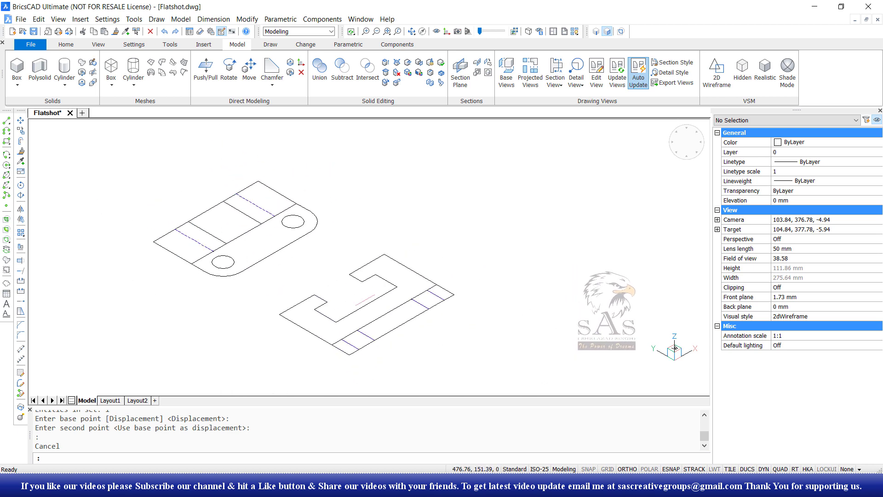
scroll(418, 350, up, 2)
scroll(418, 350, up, 2)
click(686, 141)
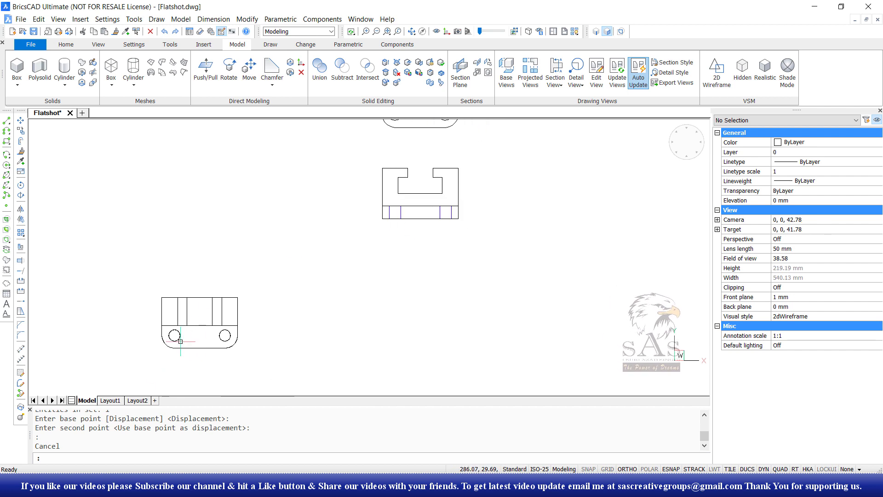
scroll(402, 220, up, 4)
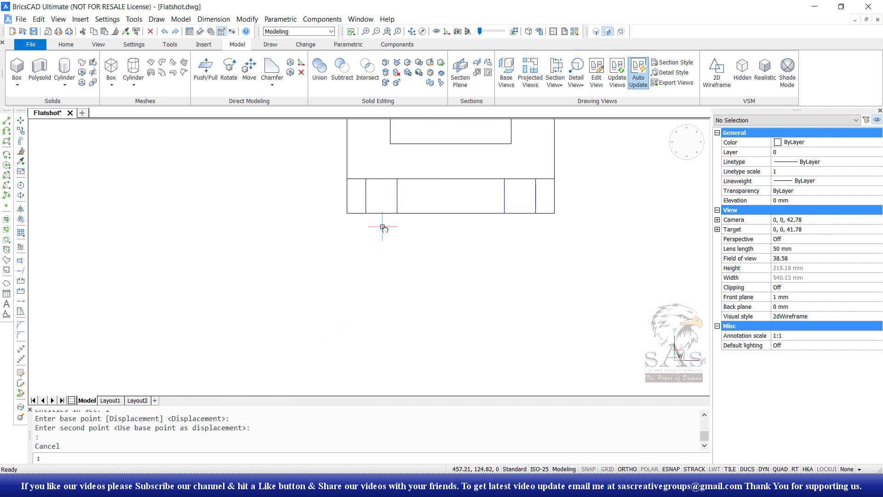
middle_drag(383, 226, 349, 276)
key(Escape)
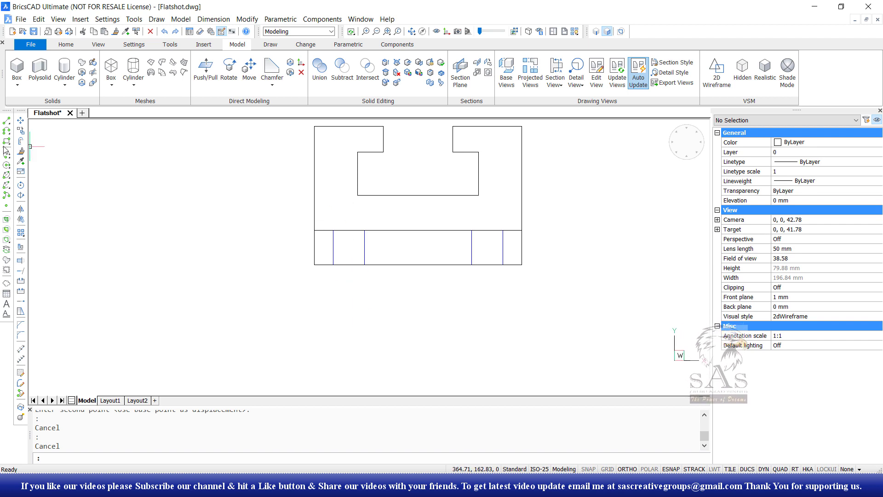
- Draw a 17.6 mm vertical line through the hole between its blue hidden lines
click(6, 120)
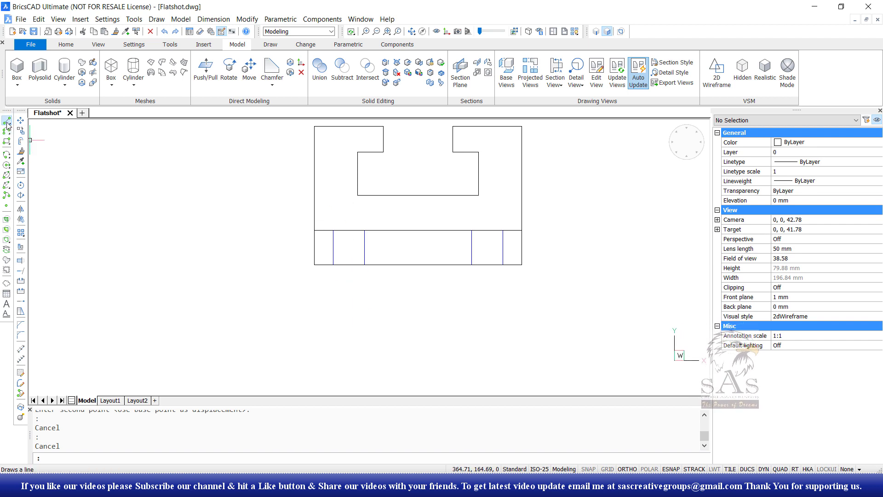
click(351, 218)
key(Escape)
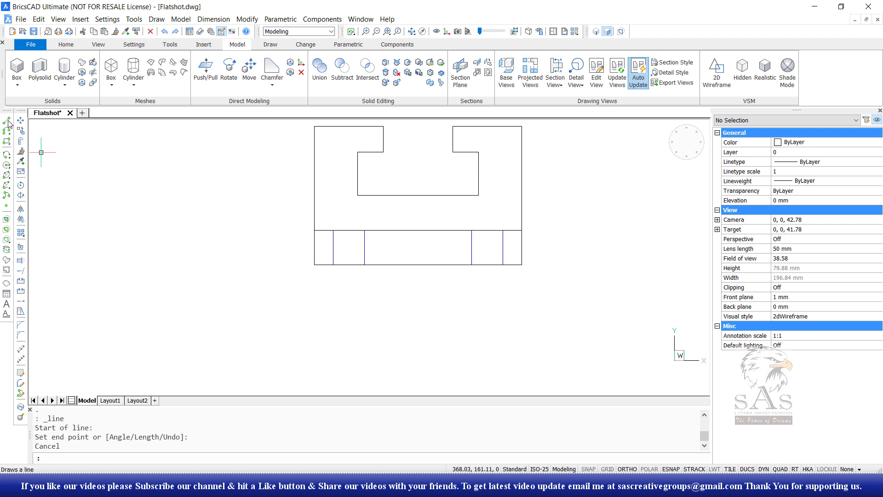
click(8, 123)
scroll(361, 225, up, 5)
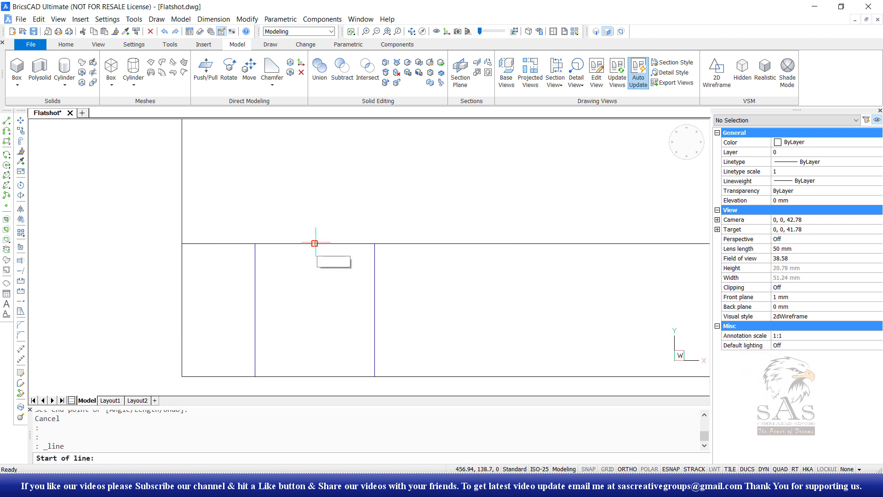
click(314, 180)
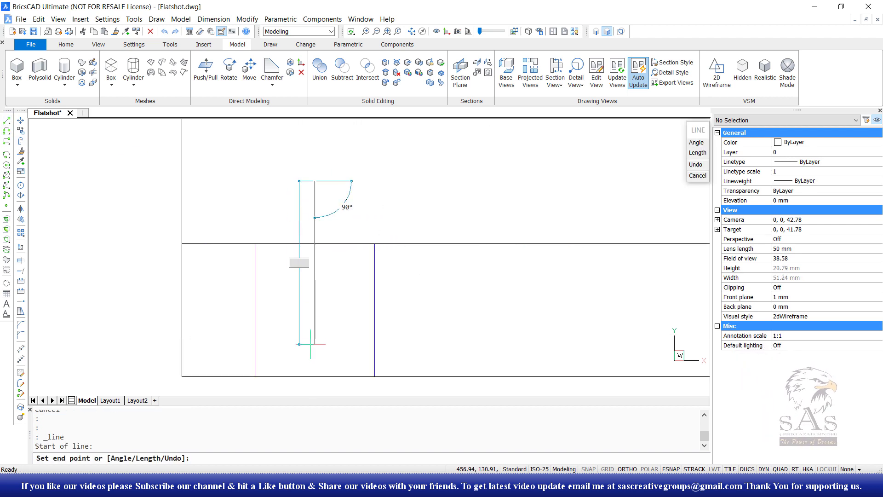
middle_drag(311, 353, 320, 239)
click(322, 294)
key(Escape)
drag(340, 276, 303, 313)
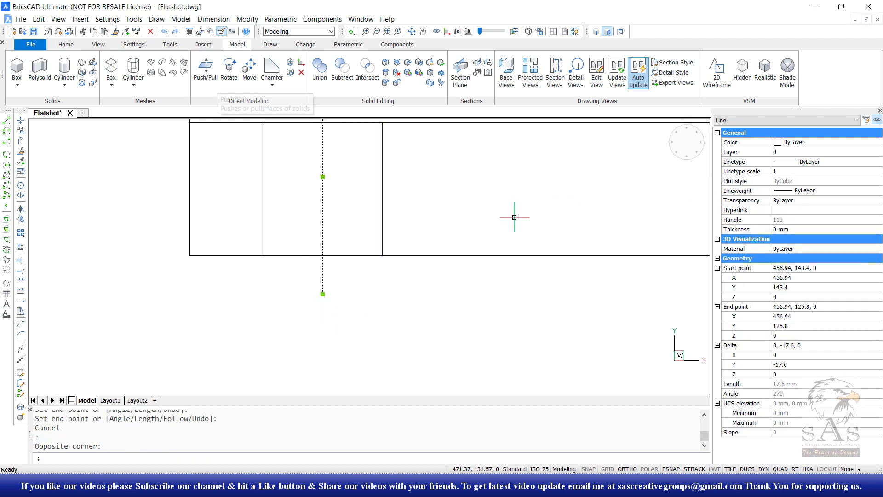
middle_drag(356, 326, 310, 374)
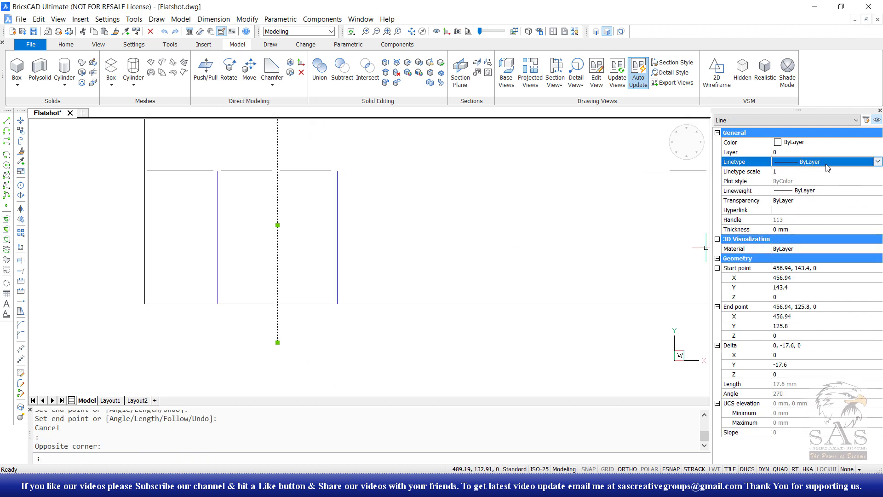
- Give the vertical line the loaded CENTER linetype at 0.1 linetype scale
click(856, 165)
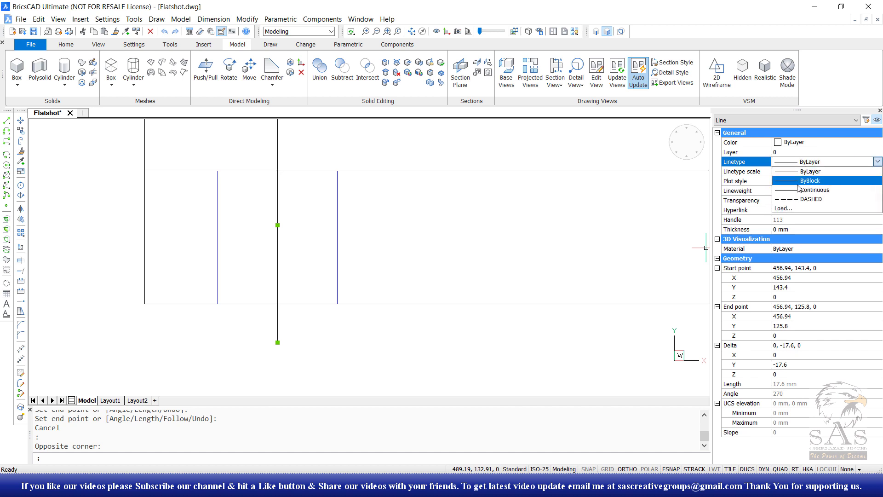
click(790, 210)
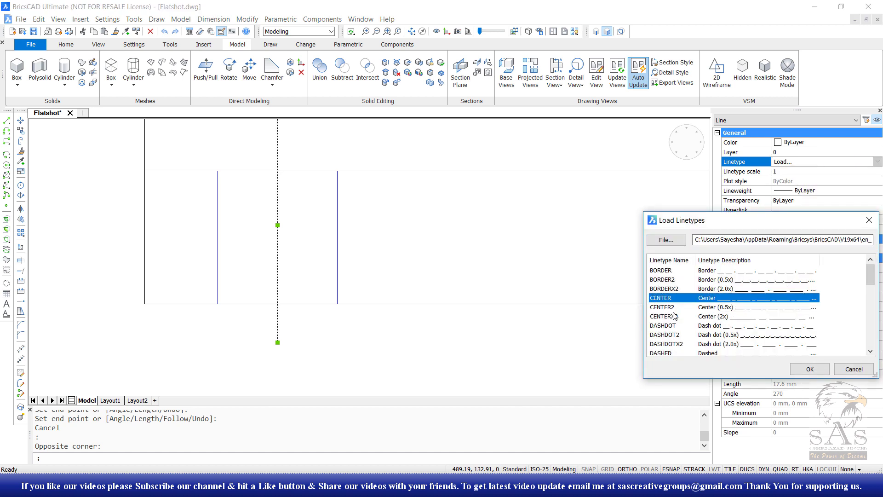
click(811, 369)
text(0.1)
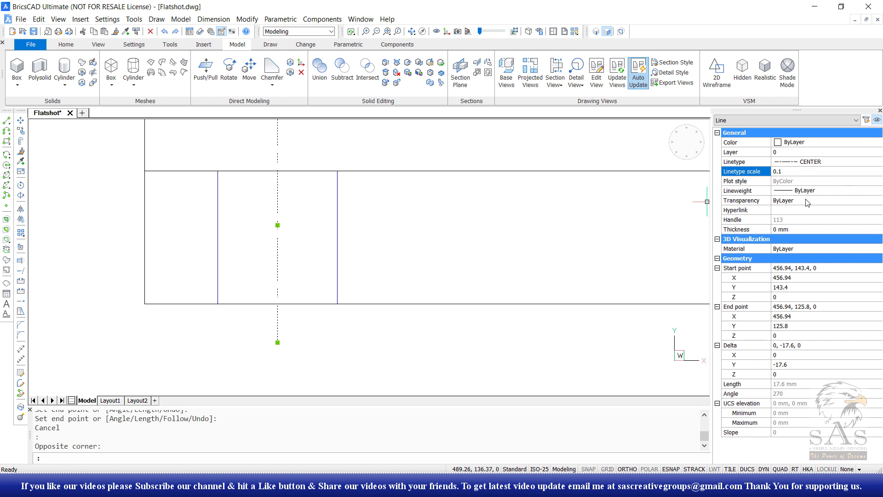
key(Escape)
scroll(504, 266, down, 1)
- Copy the vertical centre line onto the second hole's centre
scroll(379, 226, down, 2)
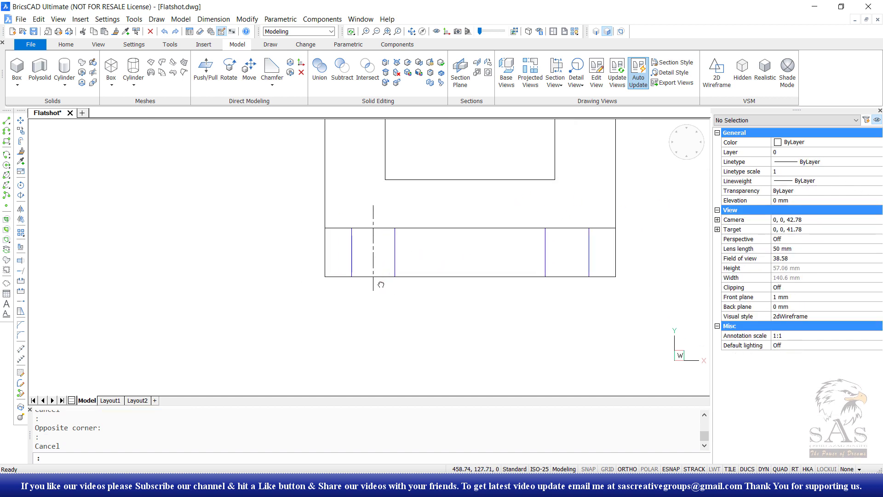
scroll(339, 232, down, 2)
click(314, 217)
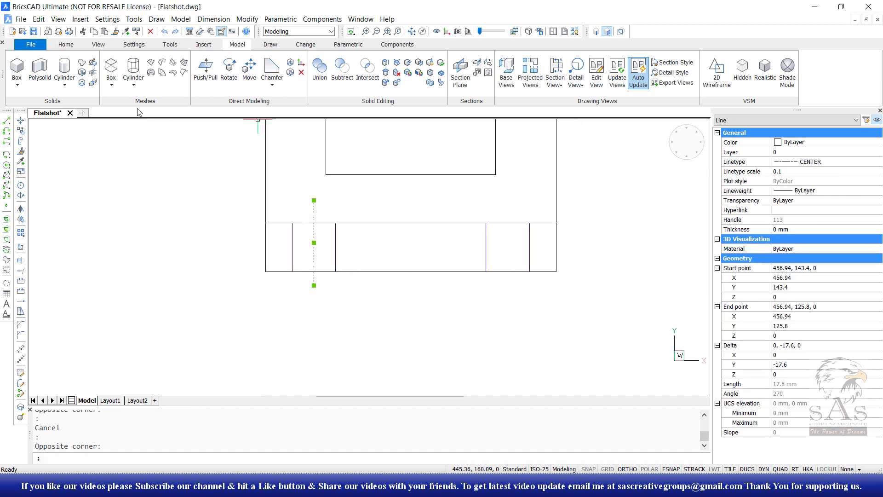
click(6, 185)
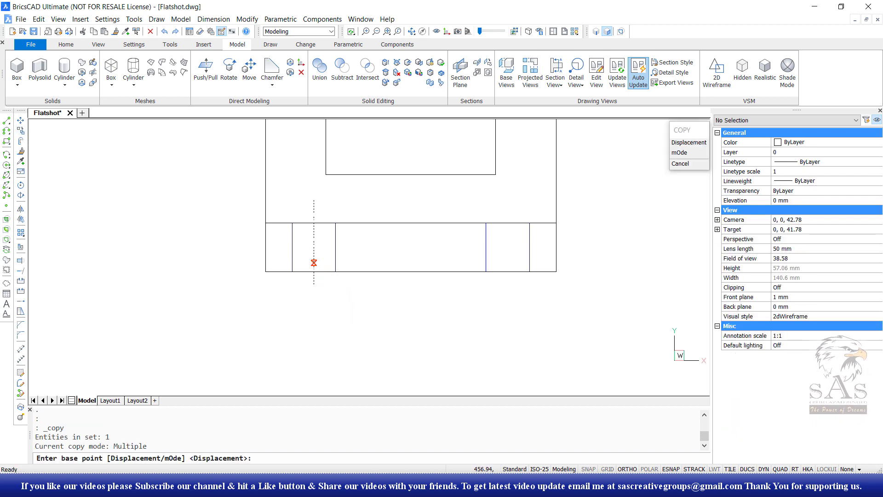
click(313, 271)
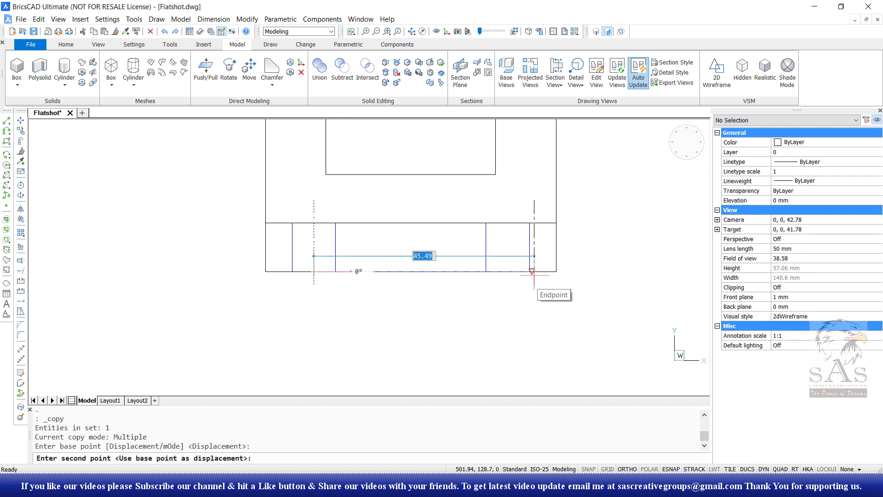
click(510, 273)
key(Escape)
scroll(367, 267, up, 1)
scroll(506, 174, up, 1)
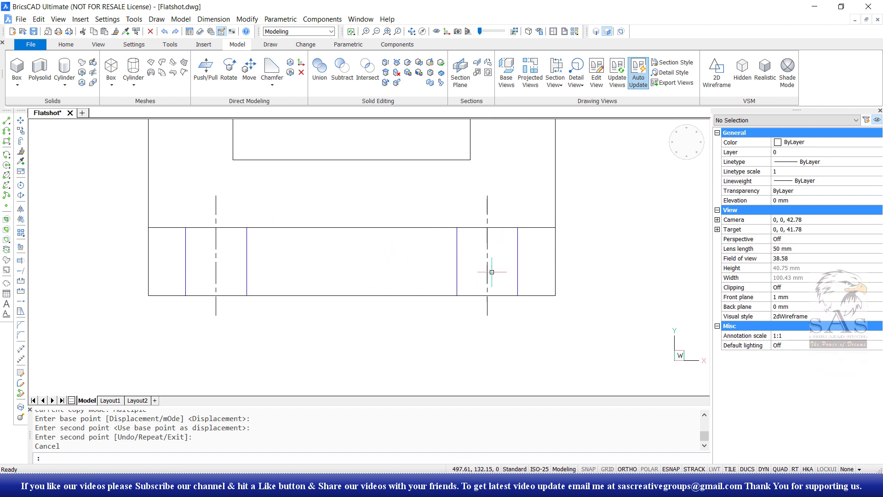
middle_drag(474, 253, 473, 205)
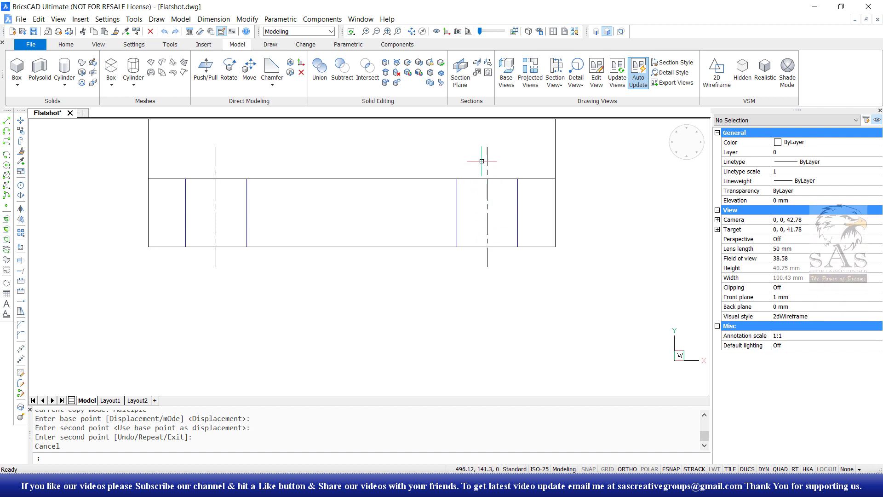
scroll(487, 246, down, 2)
- Turn the view to face the part's Right side and pan it into view
scroll(460, 270, down, 3)
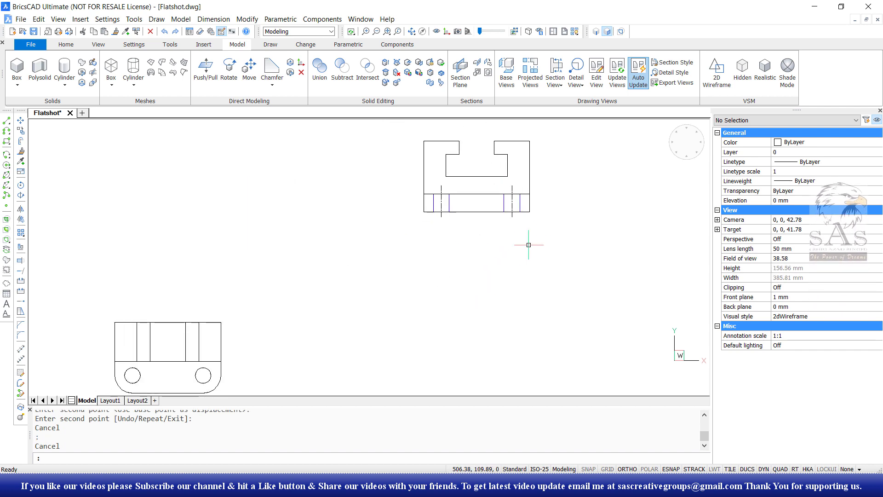
middle_drag(460, 270, 503, 208)
middle_drag(379, 325, 434, 280)
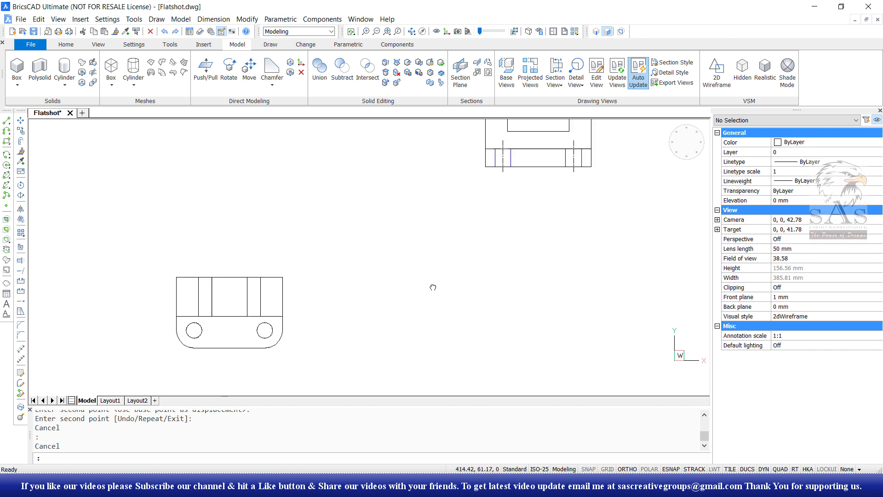
scroll(404, 290, down, 4)
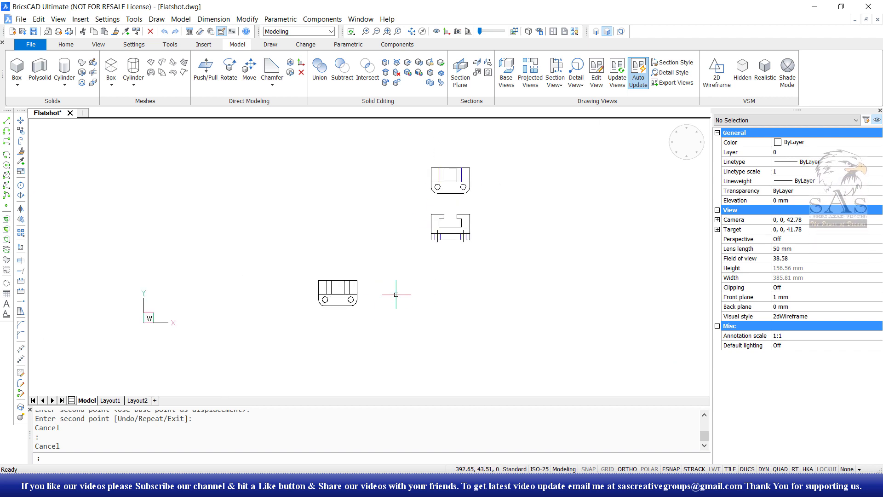
click(672, 152)
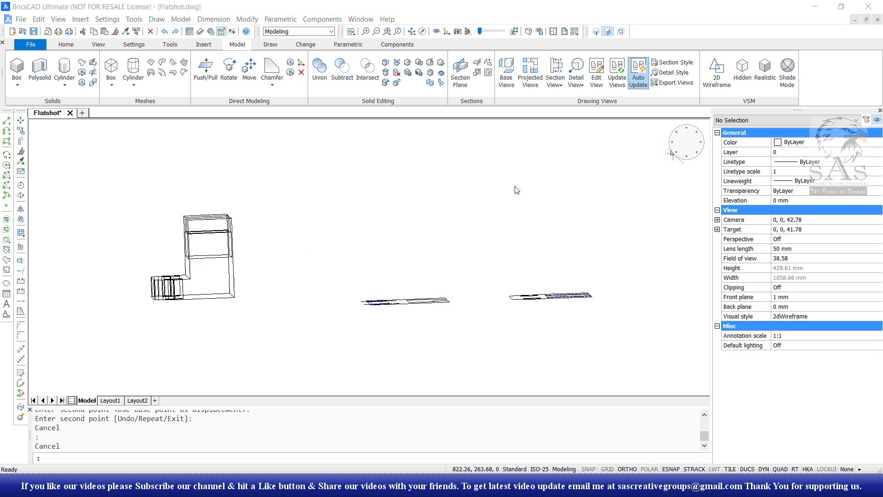
middle_drag(231, 258, 311, 237)
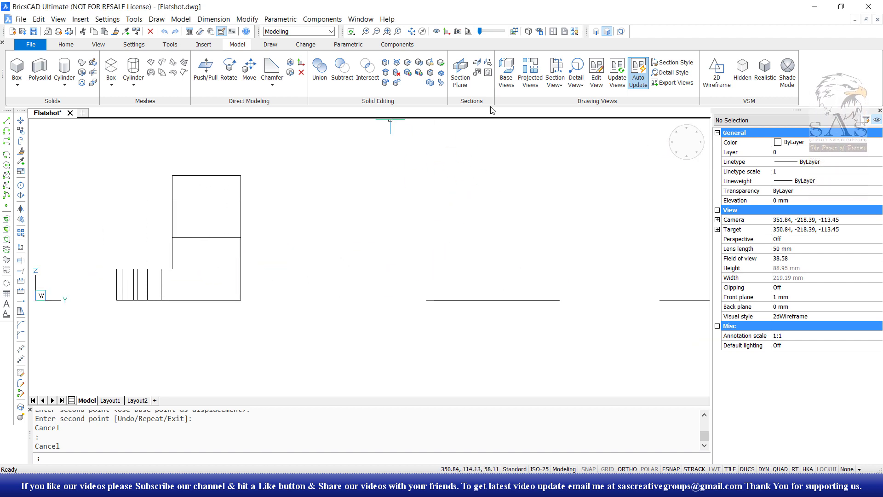
- Flatshot the right side with blue hidden lines and place the side view block
click(477, 72)
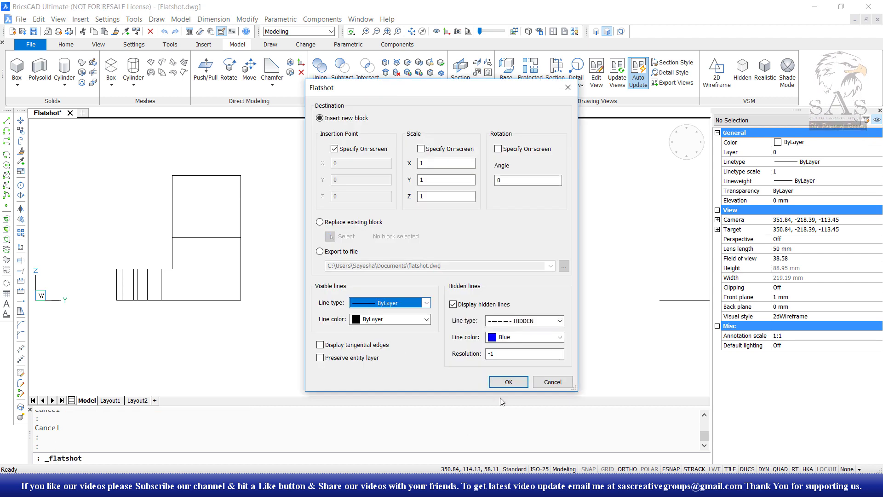
click(510, 384)
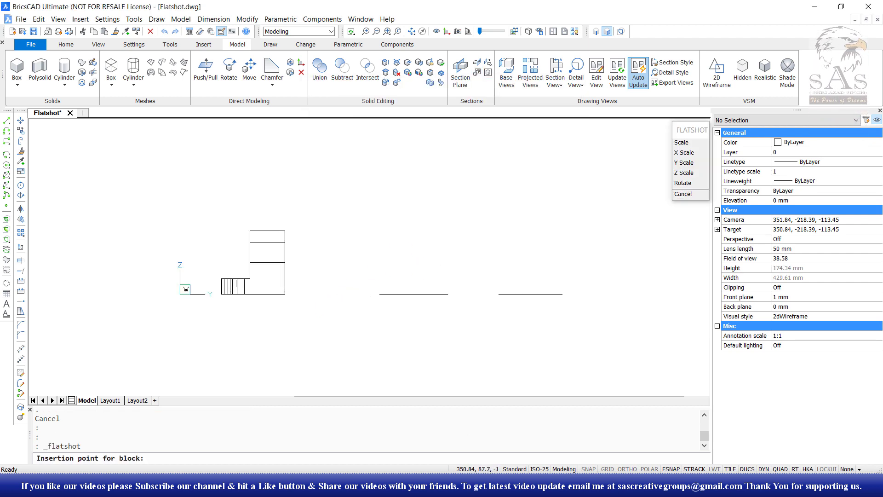
click(591, 285)
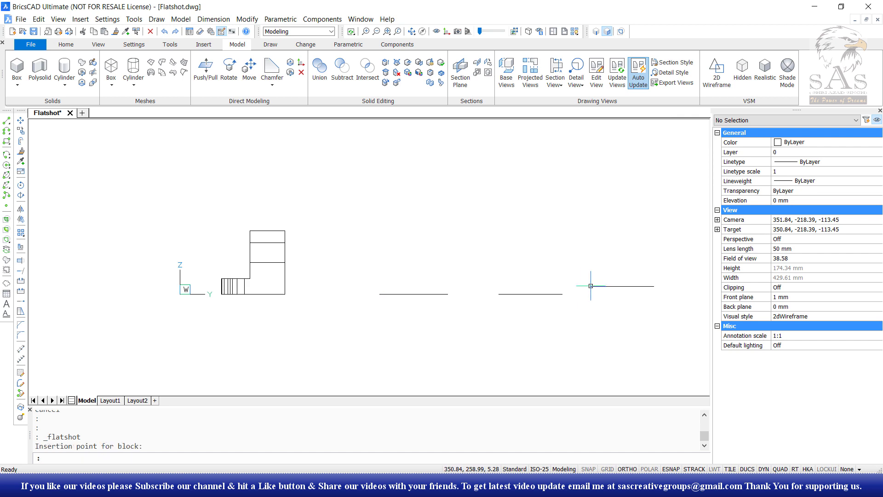
click(608, 321)
key(Escape)
- In isometric view, move the side view block beside the other views with ortho off
click(678, 150)
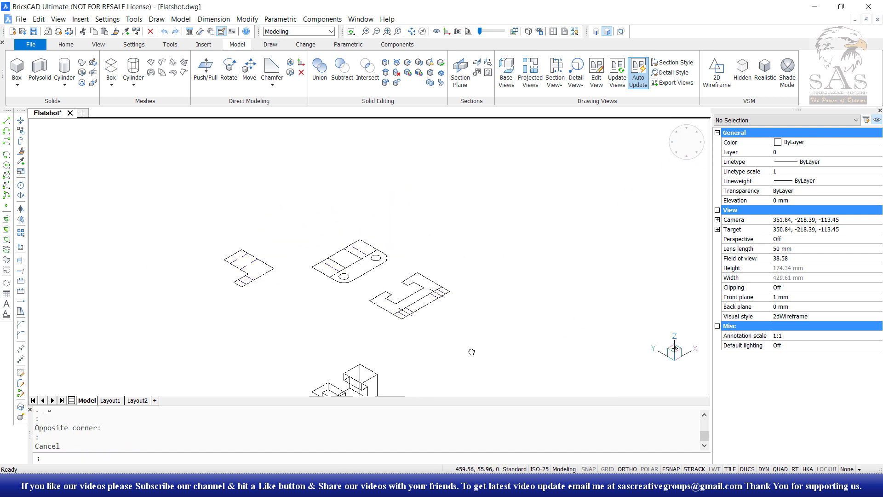
middle_drag(472, 352, 549, 329)
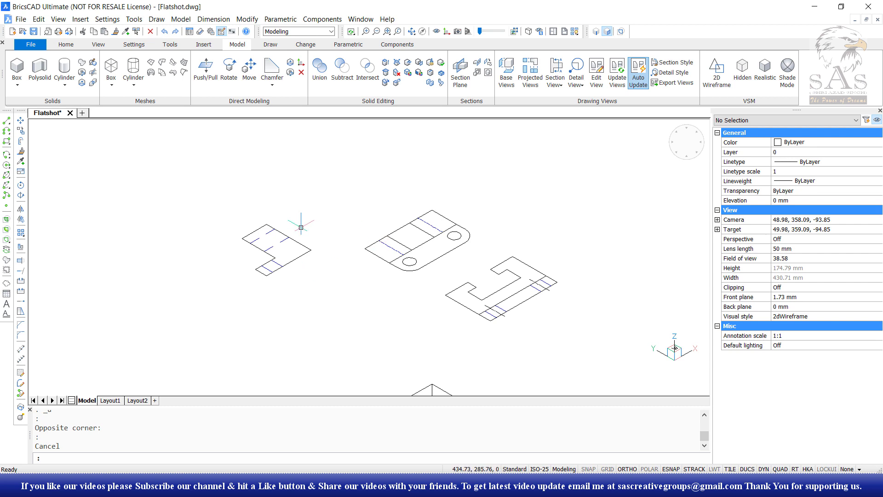
click(316, 186)
click(237, 318)
text(m)
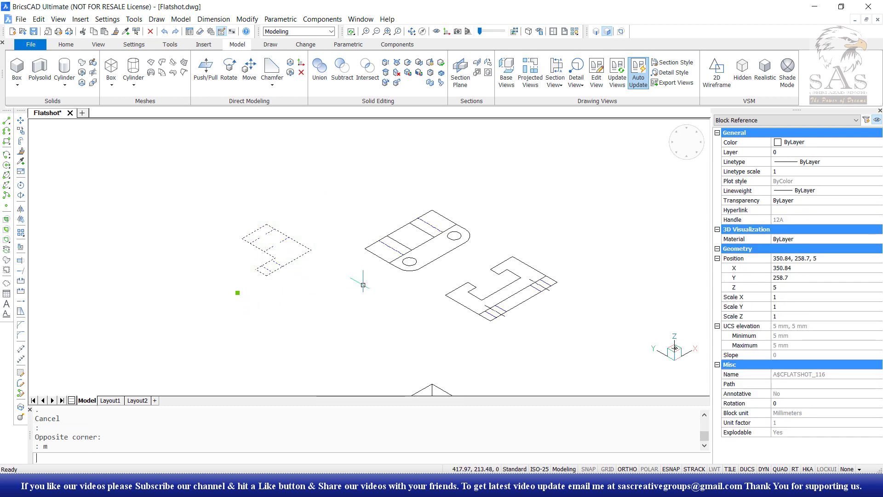
click(288, 277)
click(627, 468)
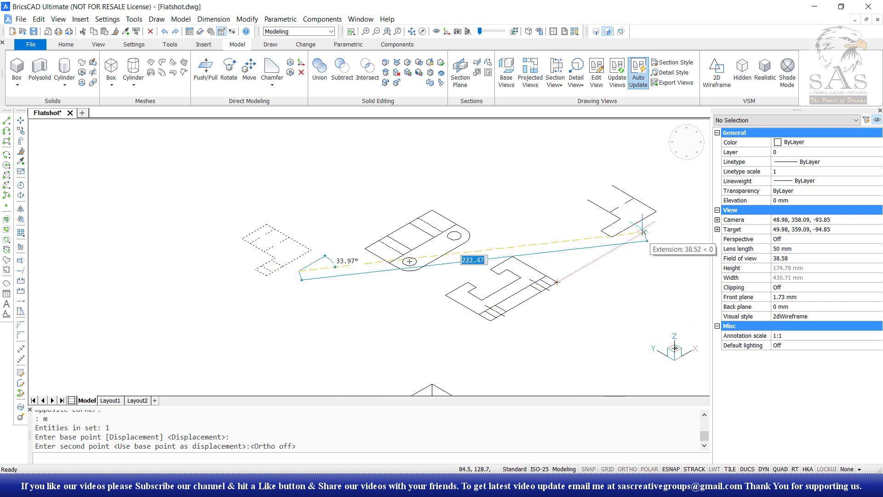
click(657, 235)
middle_drag(606, 285, 542, 310)
- In Top view, MOVE the side view block to sit beside the notched front view
click(686, 142)
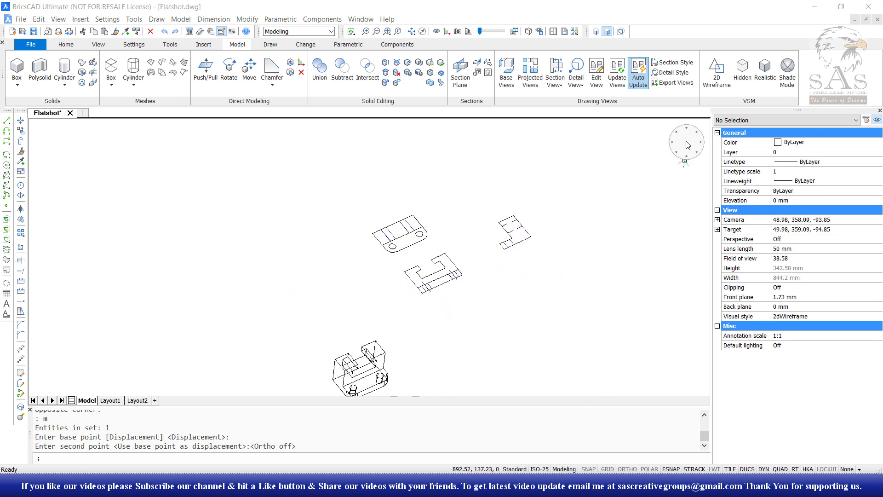
click(641, 150)
click(508, 264)
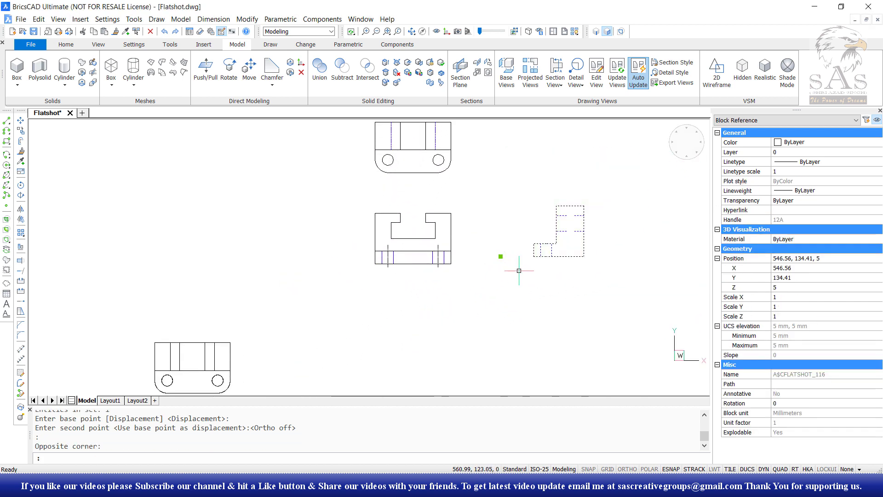
text(m)
key(Return)
click(533, 255)
click(516, 263)
key(Escape)
scroll(423, 317, down, 3)
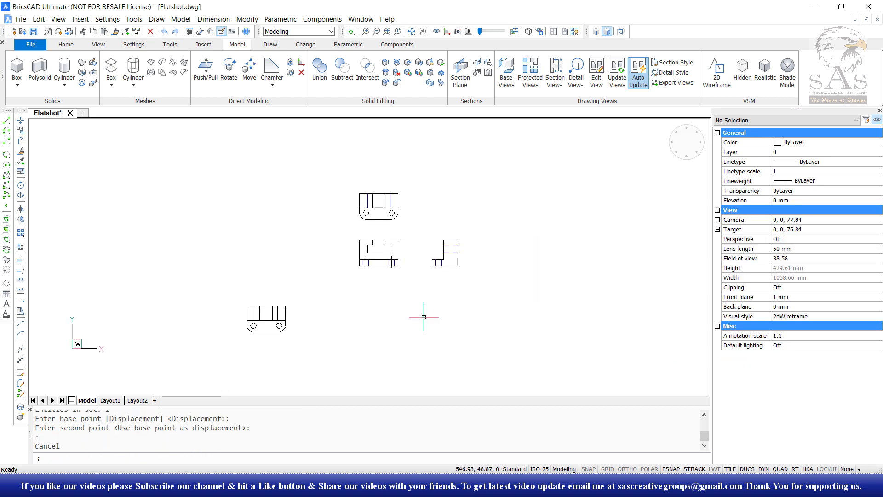
- In isometric view, Flatshot the part with blue dashed hidden lines
click(675, 157)
key(Escape)
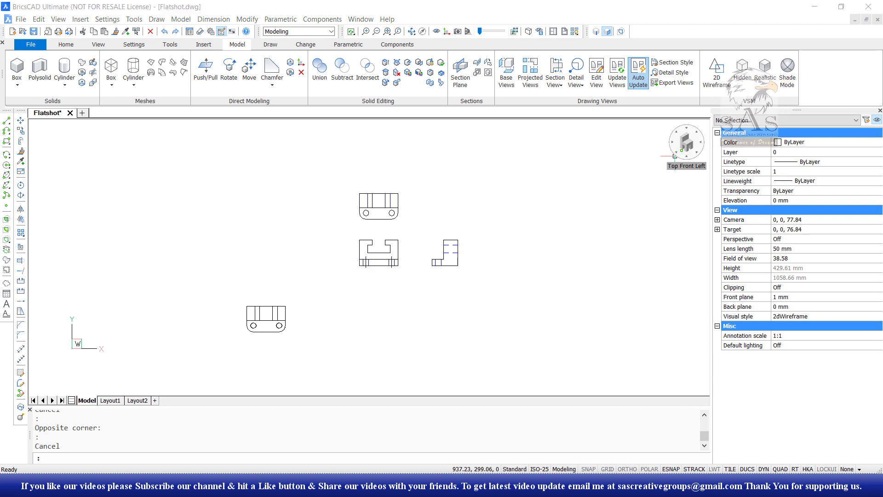
click(697, 131)
scroll(403, 333, up, 2)
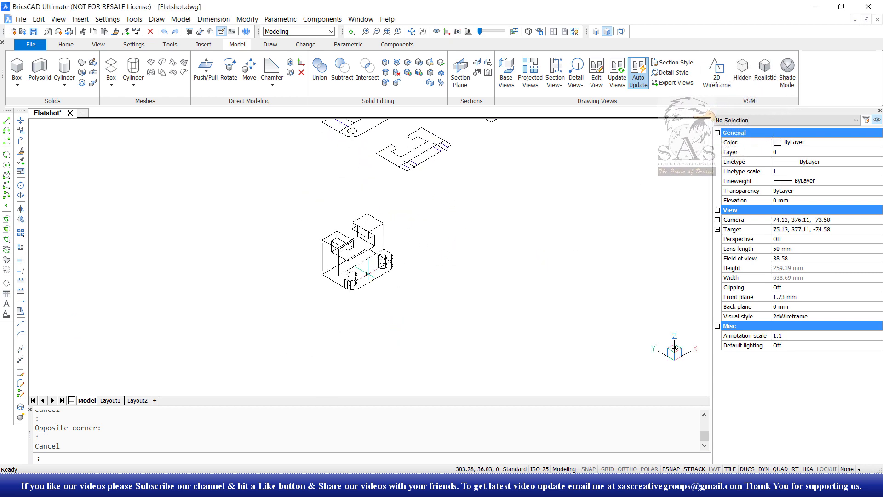
scroll(471, 238, up, 2)
scroll(494, 225, up, 1)
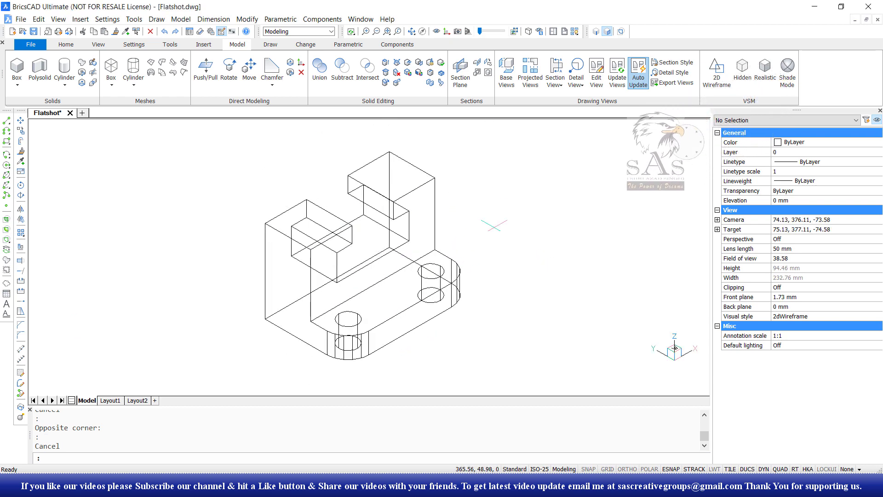
click(477, 73)
click(508, 382)
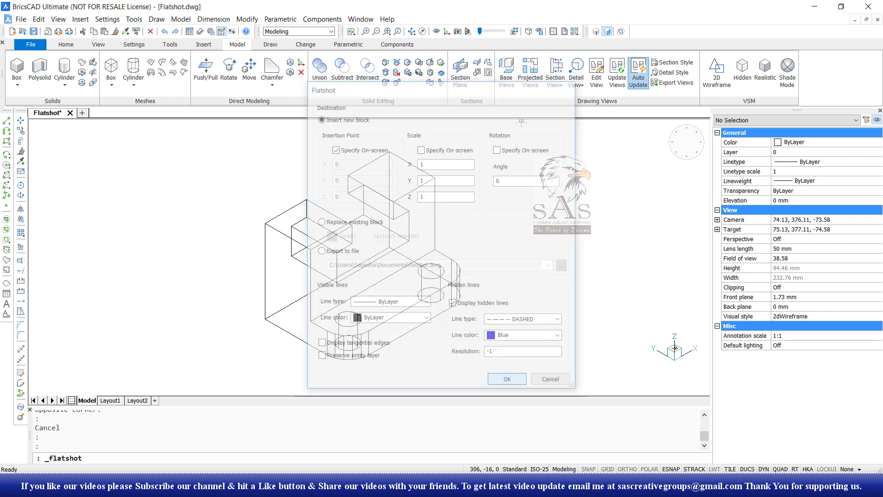
scroll(325, 328, down, 3)
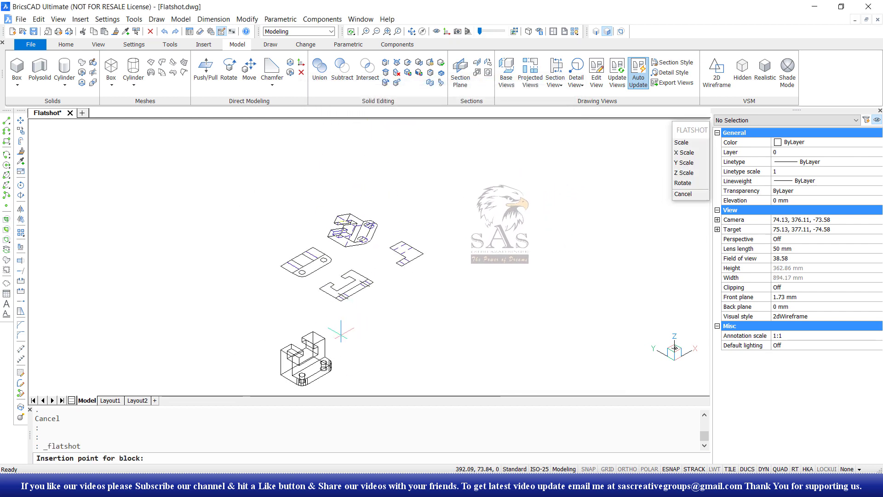
- Set a straight-down Top view, recentre the flattened views, and cancel the block insertion
click(348, 324)
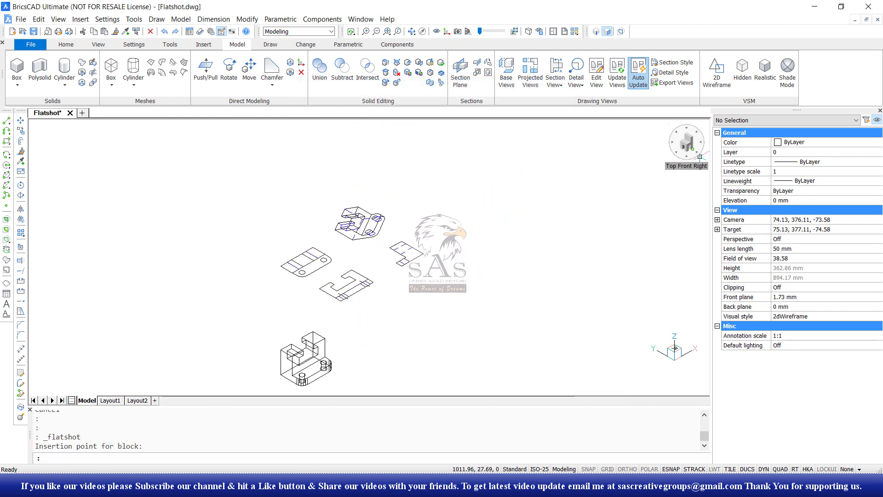
click(686, 143)
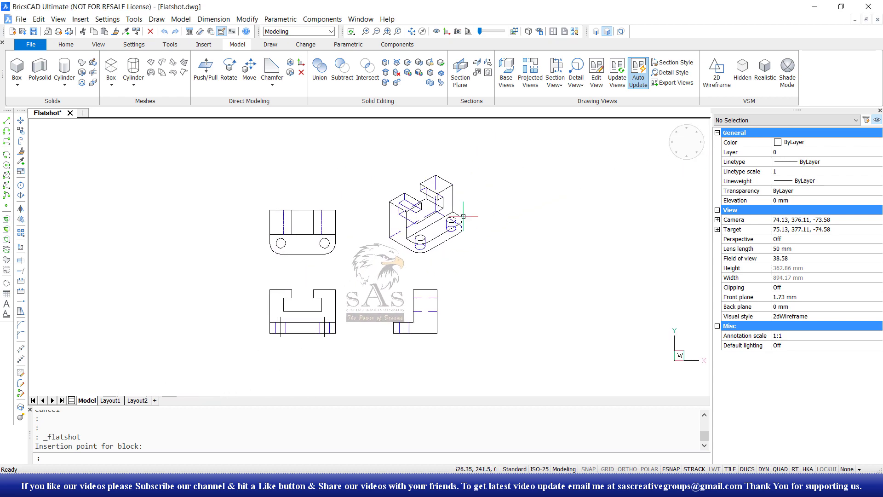
scroll(399, 215, up, 3)
scroll(400, 215, down, 3)
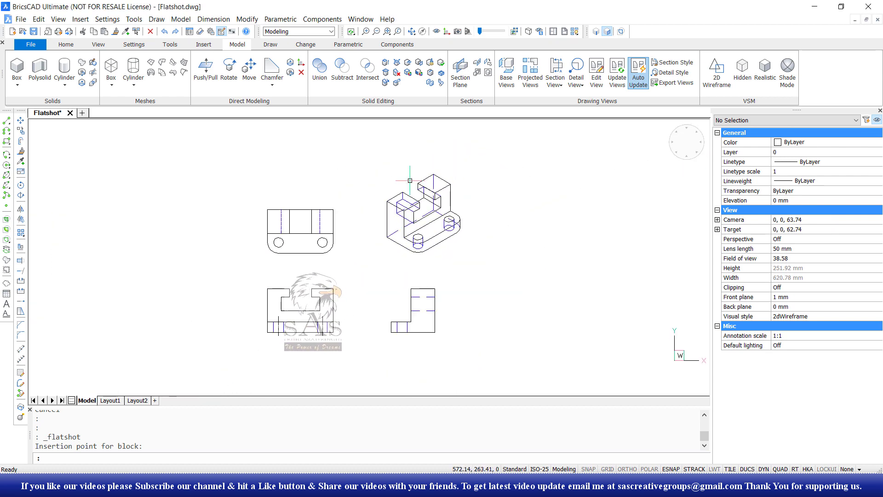
scroll(382, 219, up, 4)
scroll(374, 221, down, 1)
middle_drag(375, 221, 358, 282)
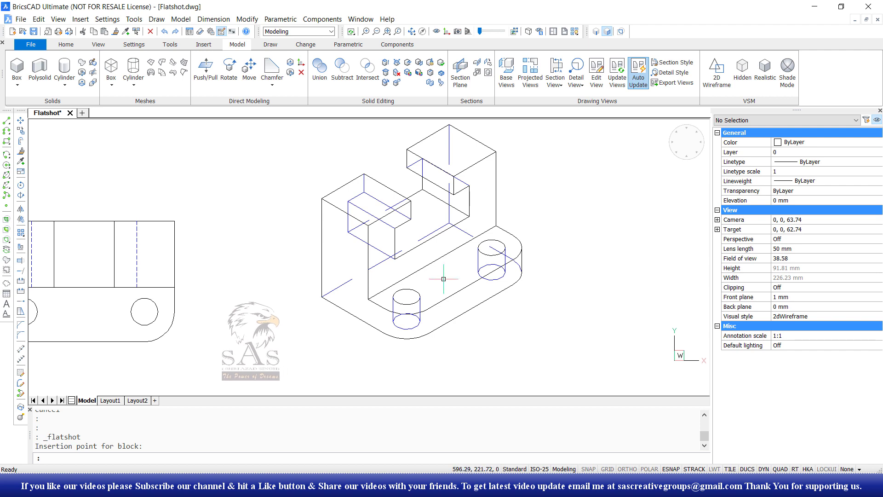
scroll(481, 236, down, 3)
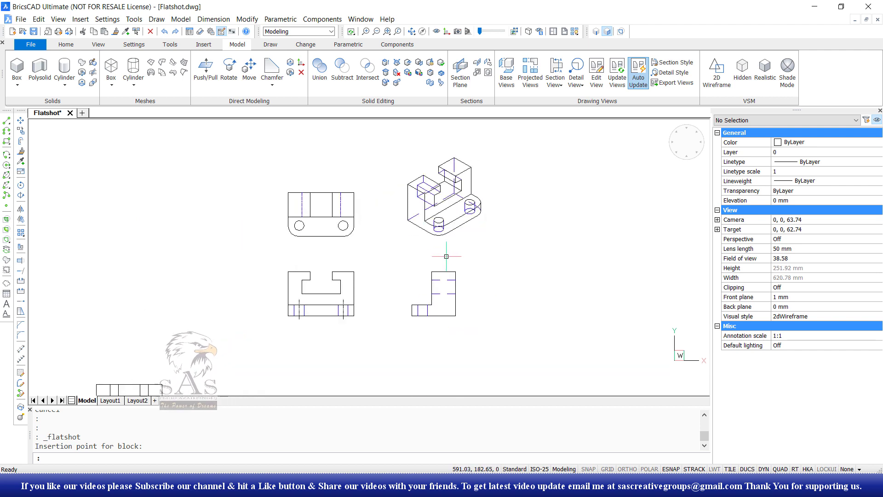
scroll(471, 276, up, 2)
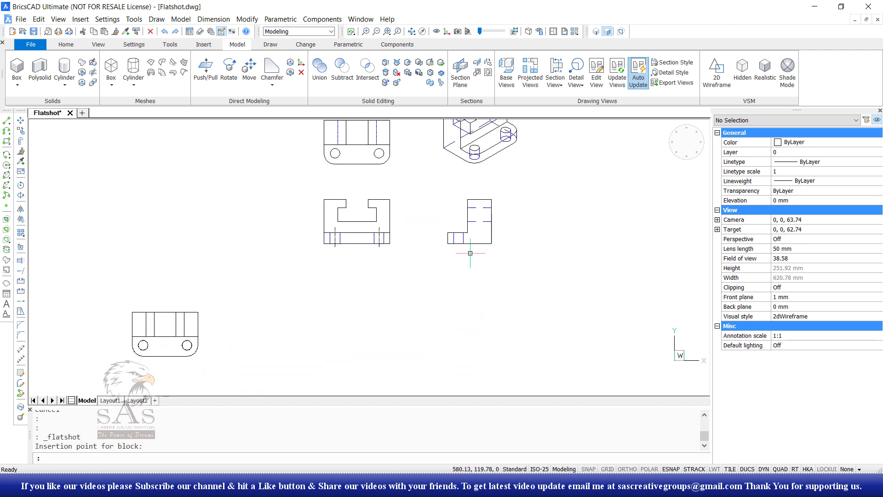
scroll(540, 251, down, 2)
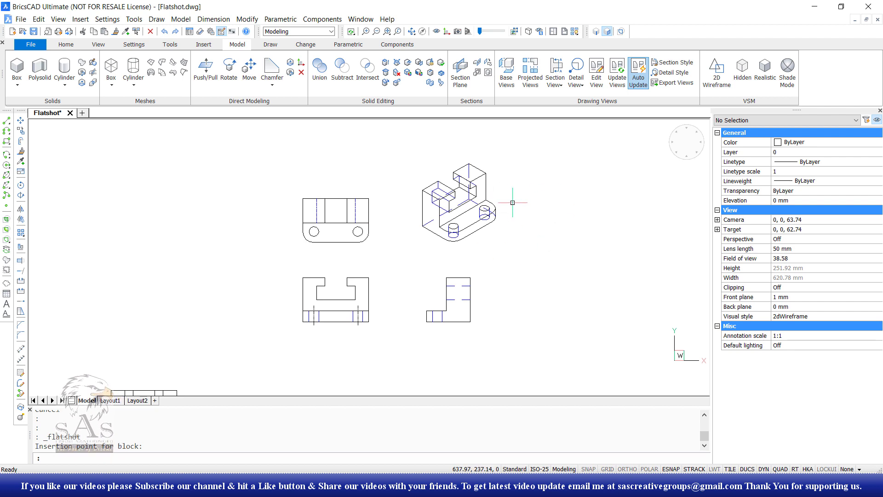
key(Escape)
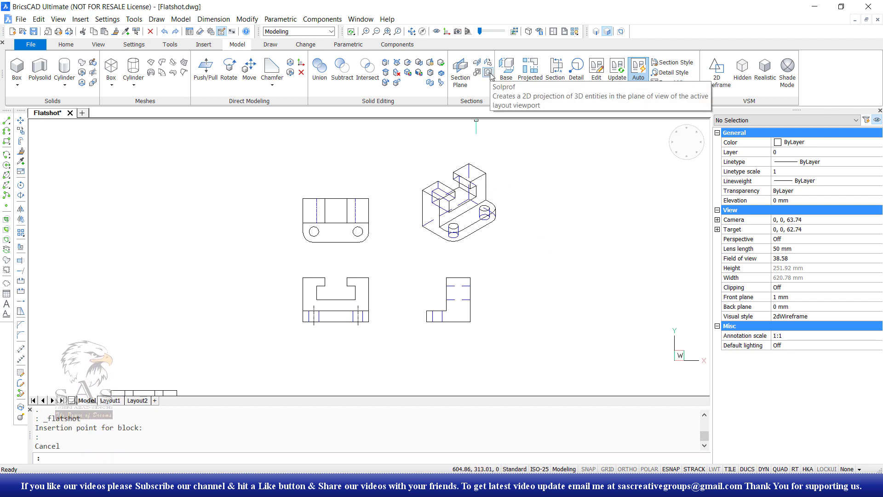
- Switch to Layout1, activate its viewport, and orbit the part to an isometric view
key(Escape)
key(Escape)
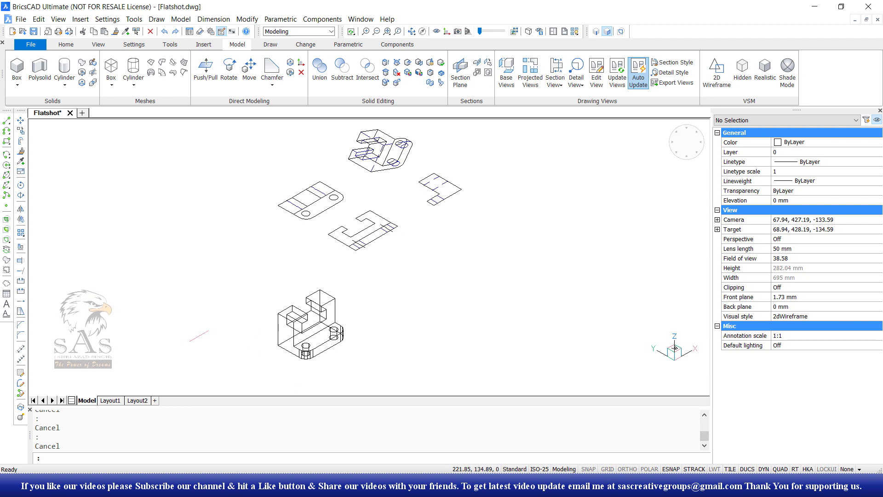
click(110, 400)
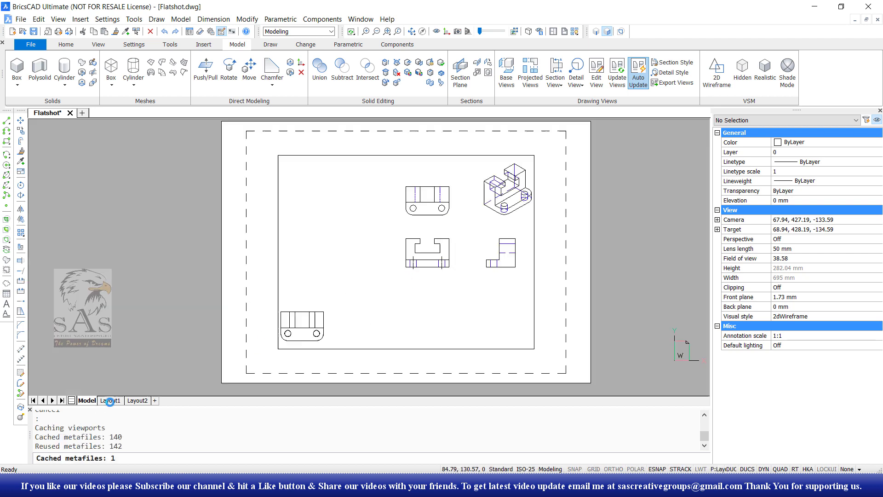
click(422, 252)
double_click(361, 313)
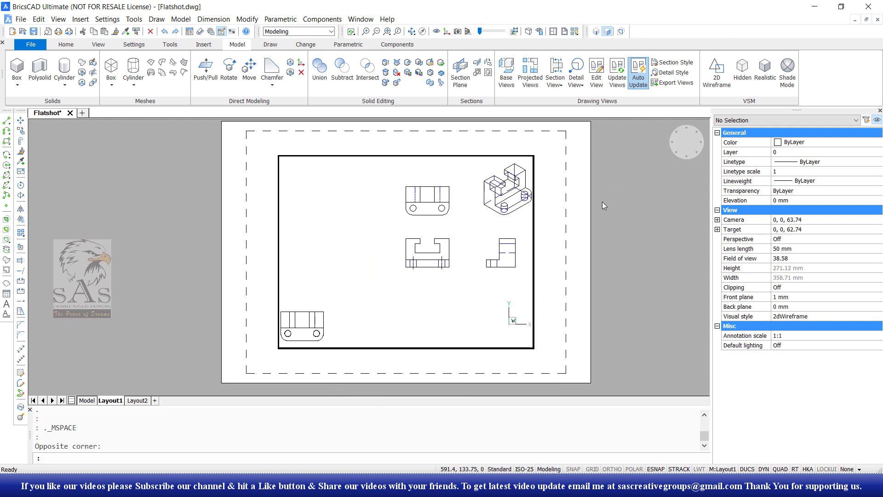
mouse_move(460, 240)
shift+middle_down()
mouse_move(391, 320)
mouse_move(400, 268)
shift+middle_up()
- Run Solprof on the solid: hidden lines on separate layer Yes, plane projection Yes, tangential edges kept
click(489, 75)
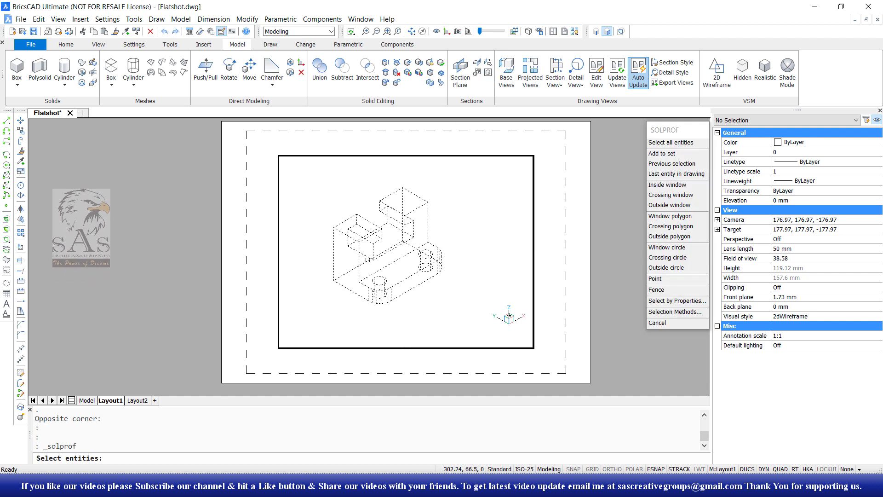
click(343, 284)
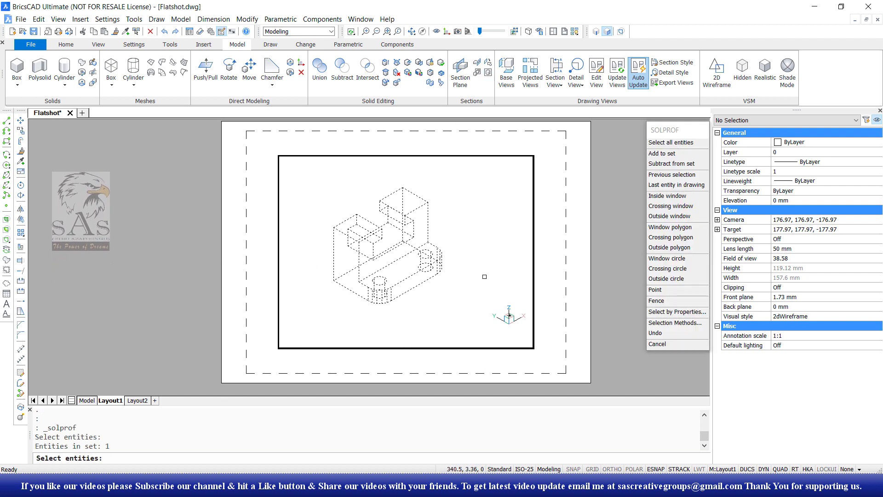
key(Return)
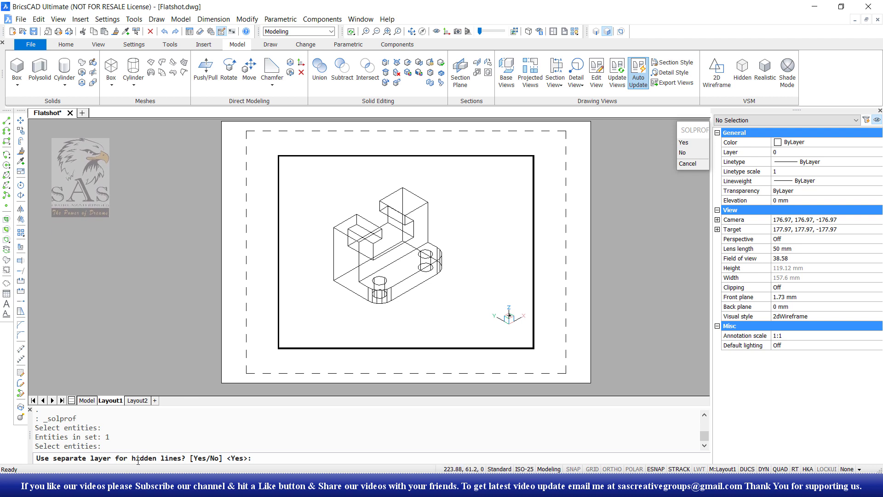
click(683, 142)
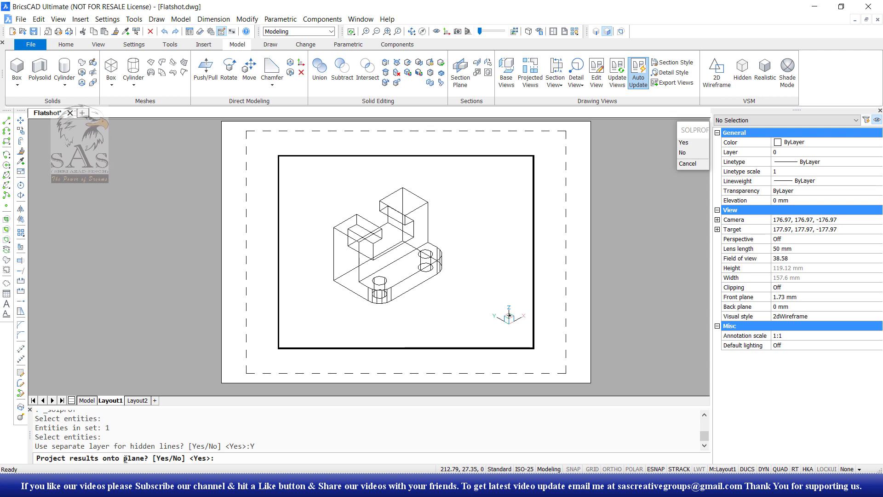
click(694, 140)
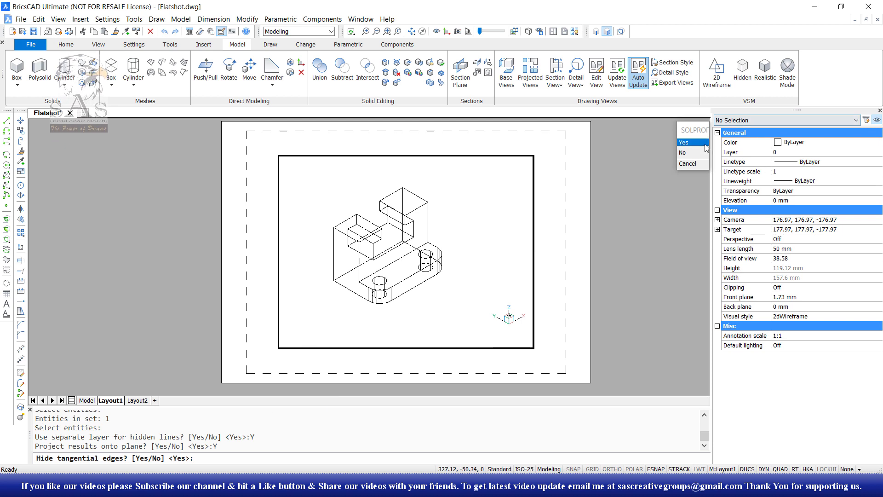
click(682, 152)
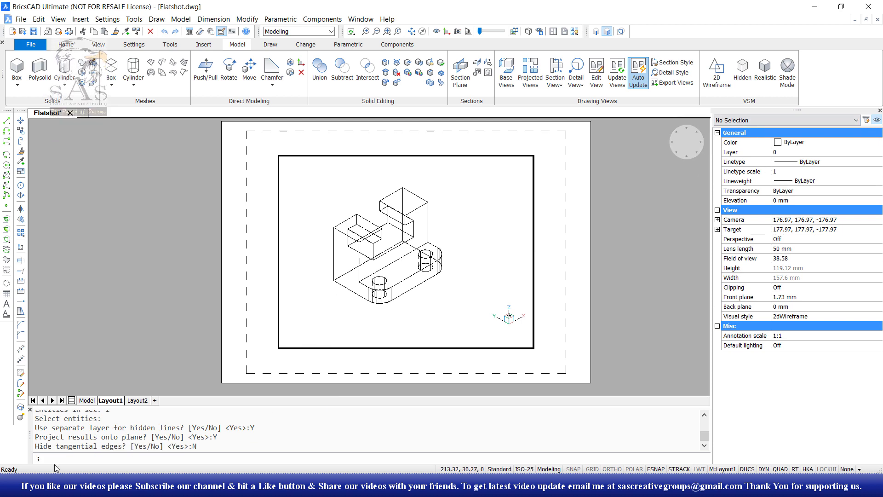
- Select the profile block on layer PV-17A, then start and cancel a MOVE
middle_drag(412, 303, 391, 326)
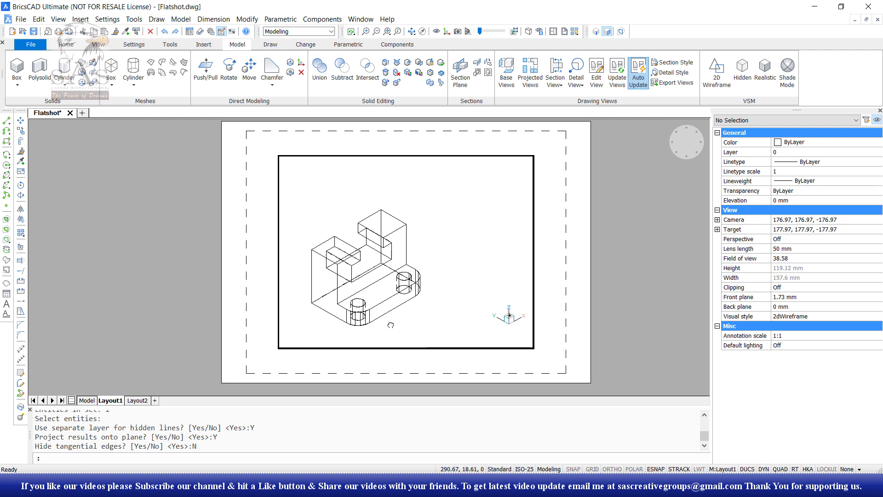
mouse_move(380, 222)
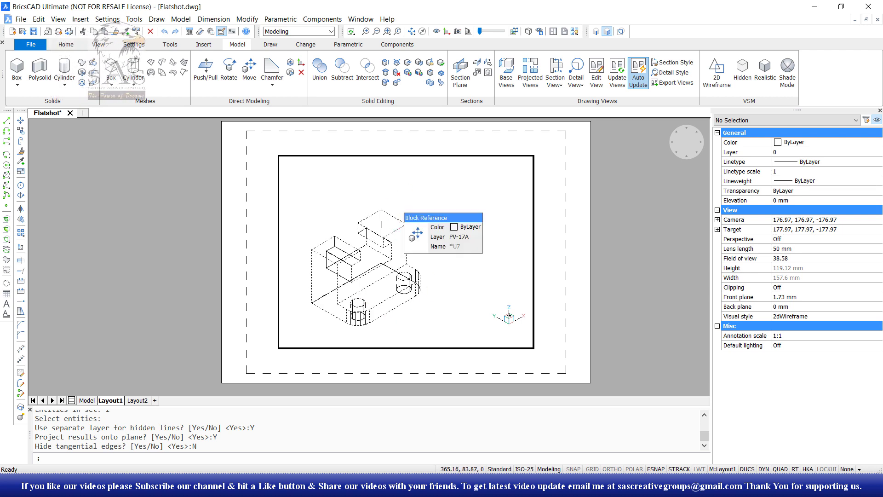
click(396, 221)
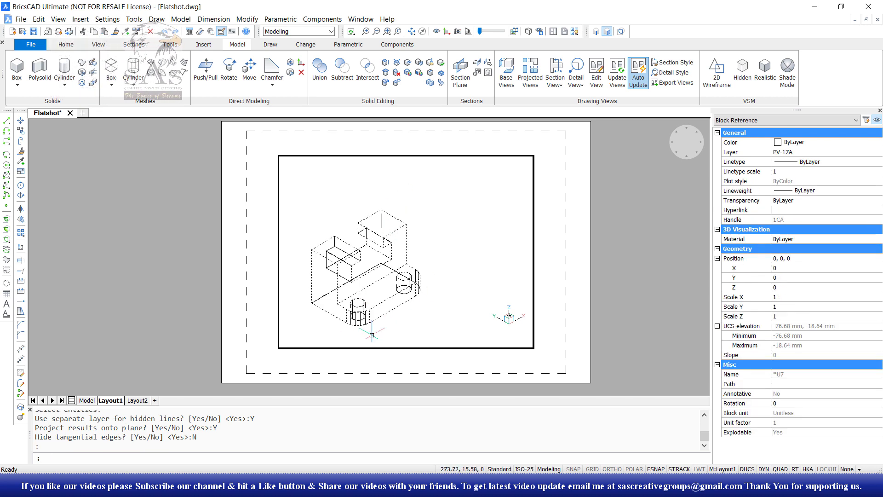
text(m)
key(Return)
click(438, 312)
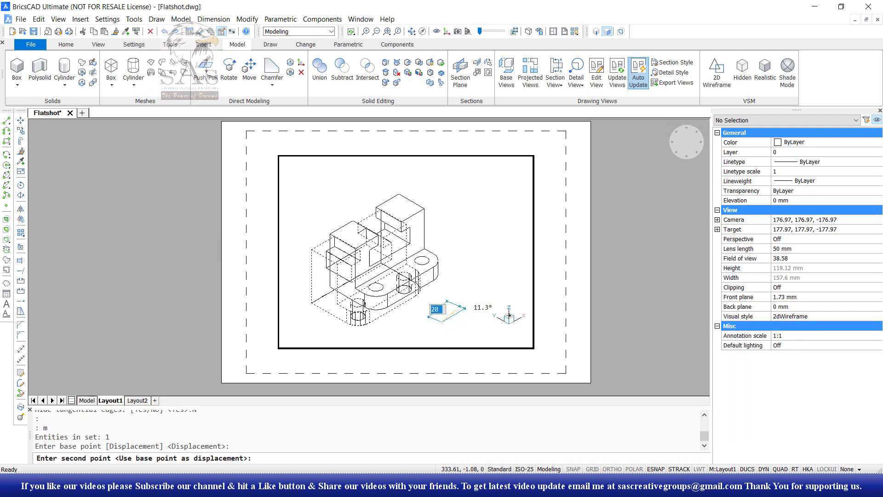
key(Escape)
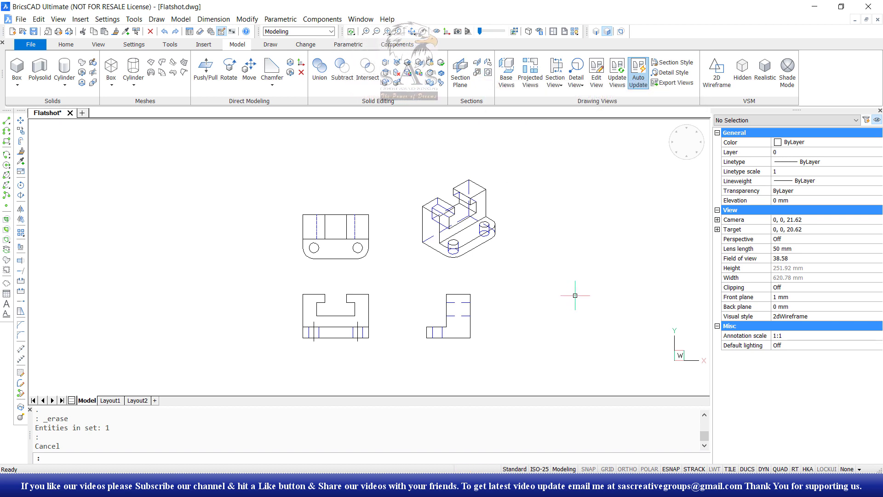
scroll(552, 296, up, 2)
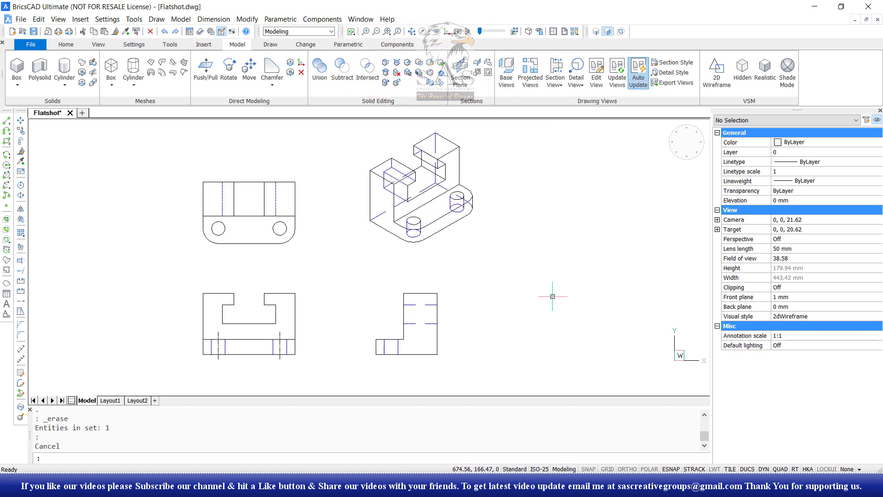